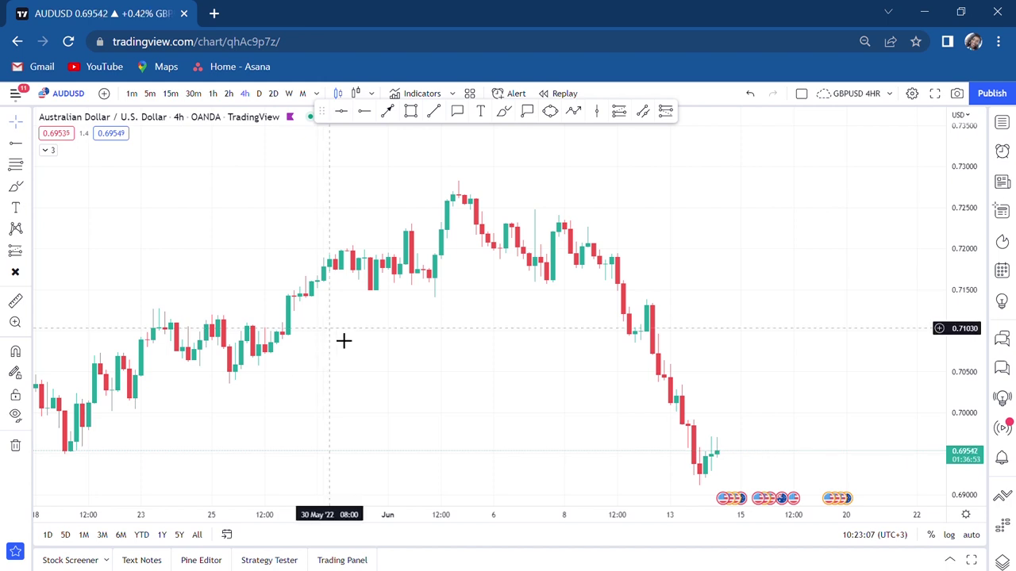
Draw a rising trend line on the 4-hour chart from the mid-May low to the early-June candles
{"action": "scroll", "coordinate": [342, 340], "scroll_direction": "down", "scroll_amount": 3}
{"action": "left_click_drag", "start_coordinate": [420, 392], "coordinate": [526, 340]}
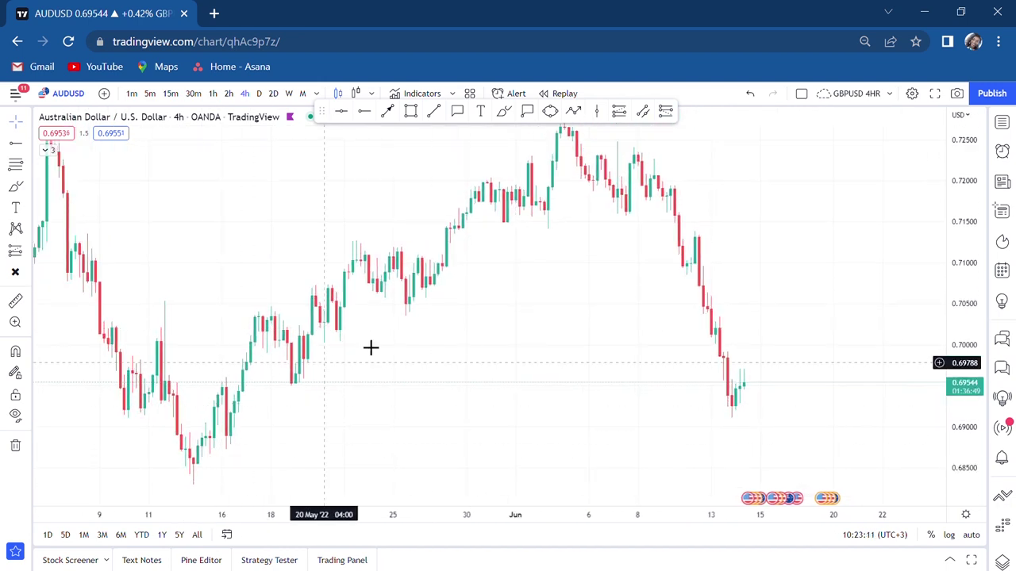
{"action": "left_click", "coordinate": [434, 112]}
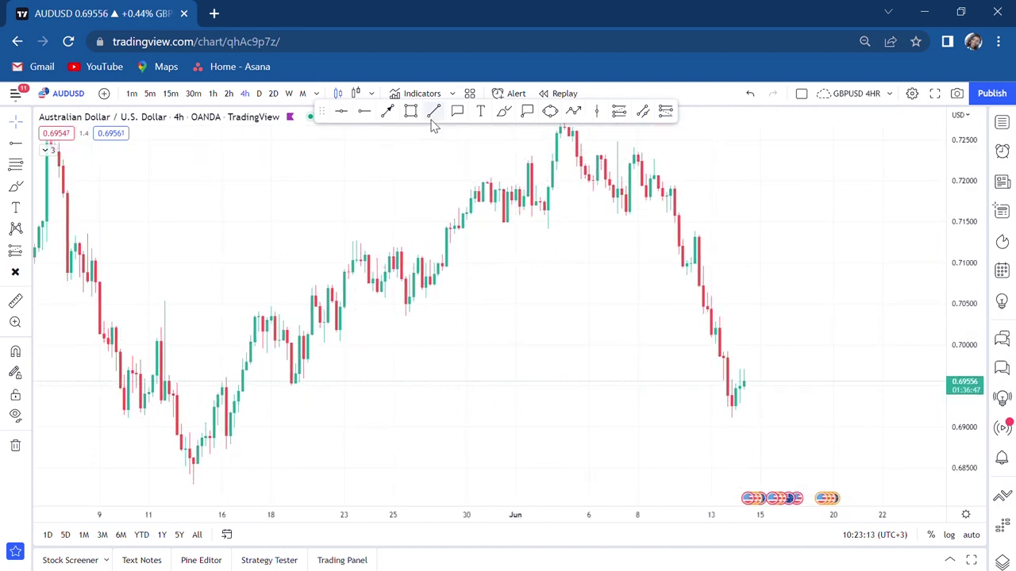
{"action": "left_click", "coordinate": [205, 494]}
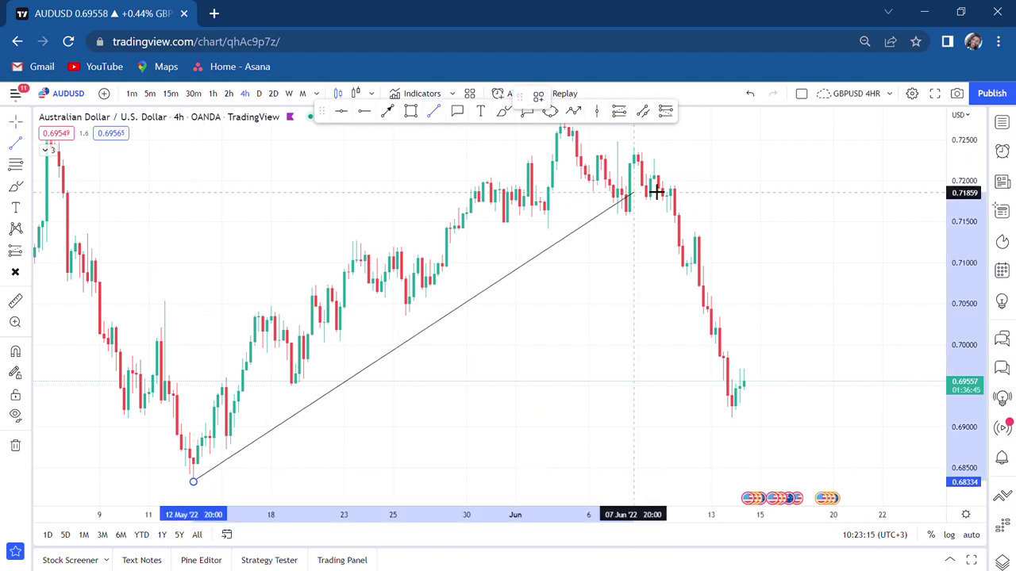
{"action": "left_click", "coordinate": [678, 158]}
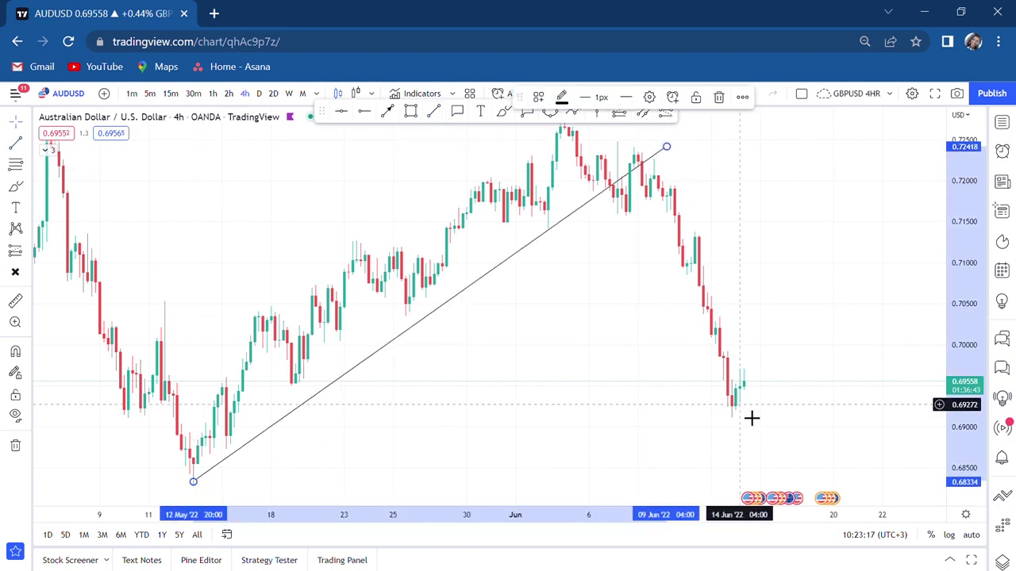
{"action": "left_click", "coordinate": [695, 373]}
{"action": "left_click_drag", "start_coordinate": [692, 363], "coordinate": [667, 380]}
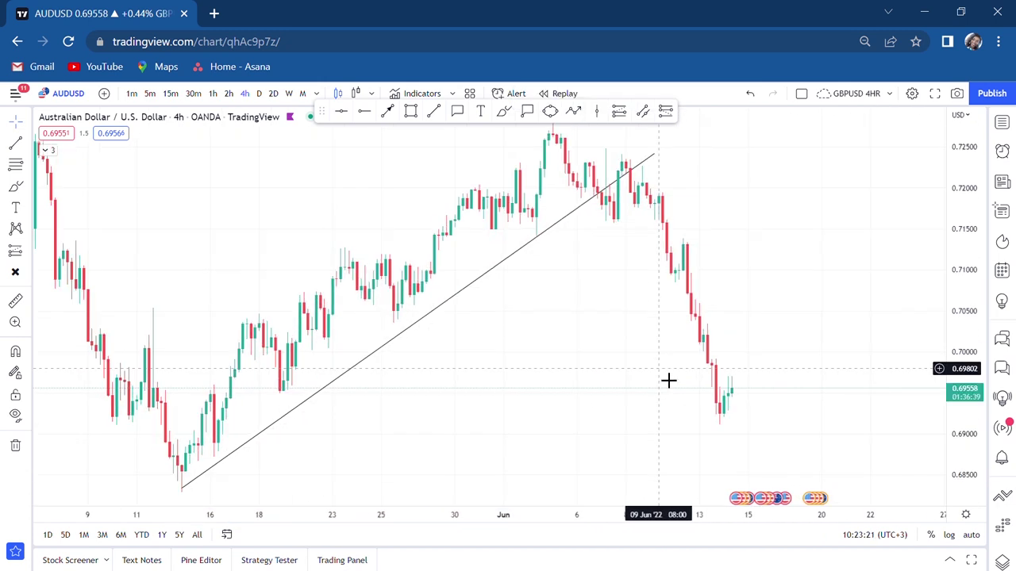
Switch AUDUSD to the daily chart and draw a rectangle zone across both tops
{"action": "left_click", "coordinate": [264, 94]}
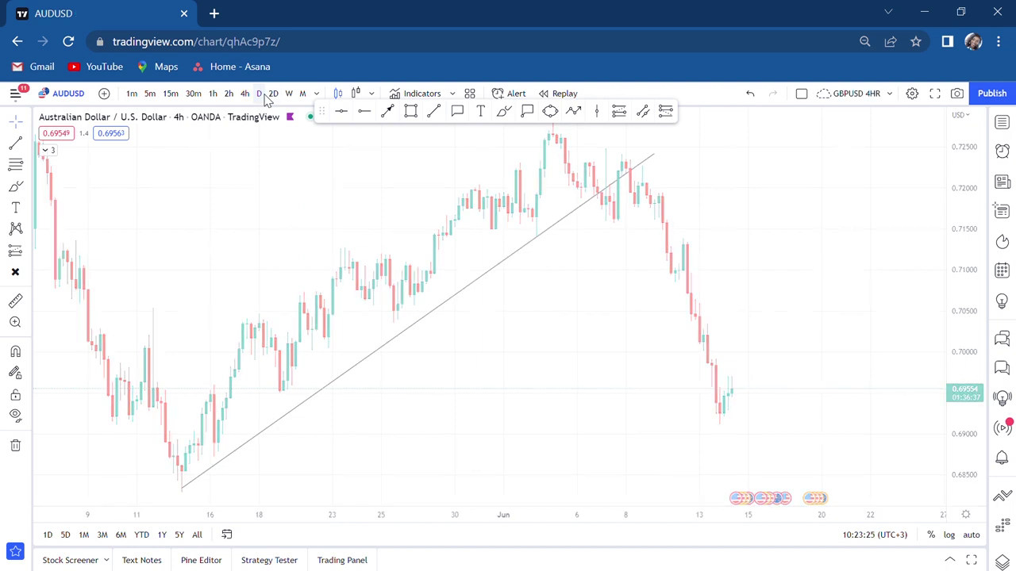
{"action": "scroll", "coordinate": [494, 275], "scroll_direction": "up", "scroll_amount": 3}
{"action": "left_click_drag", "start_coordinate": [342, 321], "coordinate": [306, 365]}
{"action": "left_click", "coordinate": [411, 111]}
{"action": "left_click", "coordinate": [440, 205]}
{"action": "left_click", "coordinate": [800, 227]}
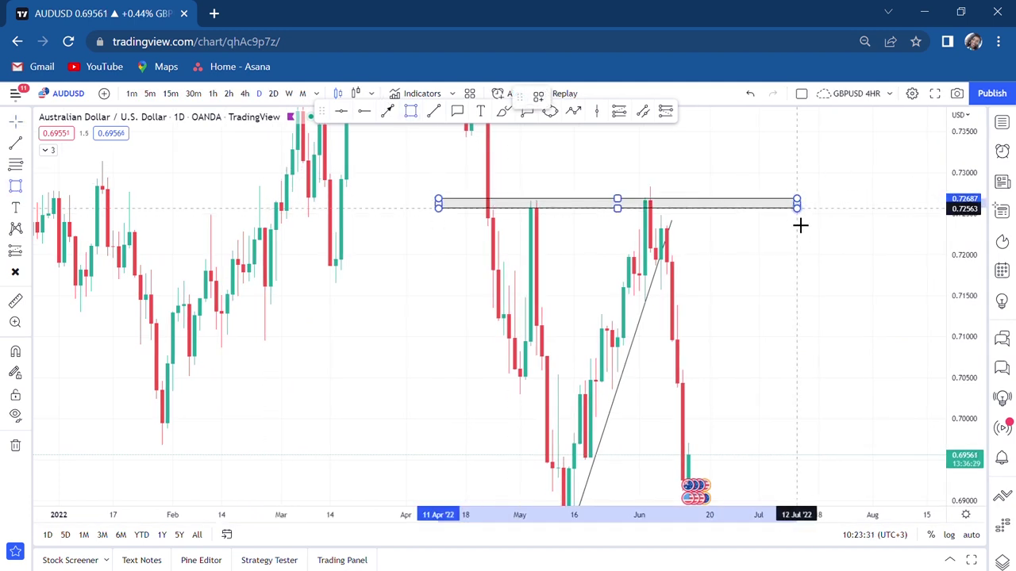
{"action": "left_click", "coordinate": [791, 220]}
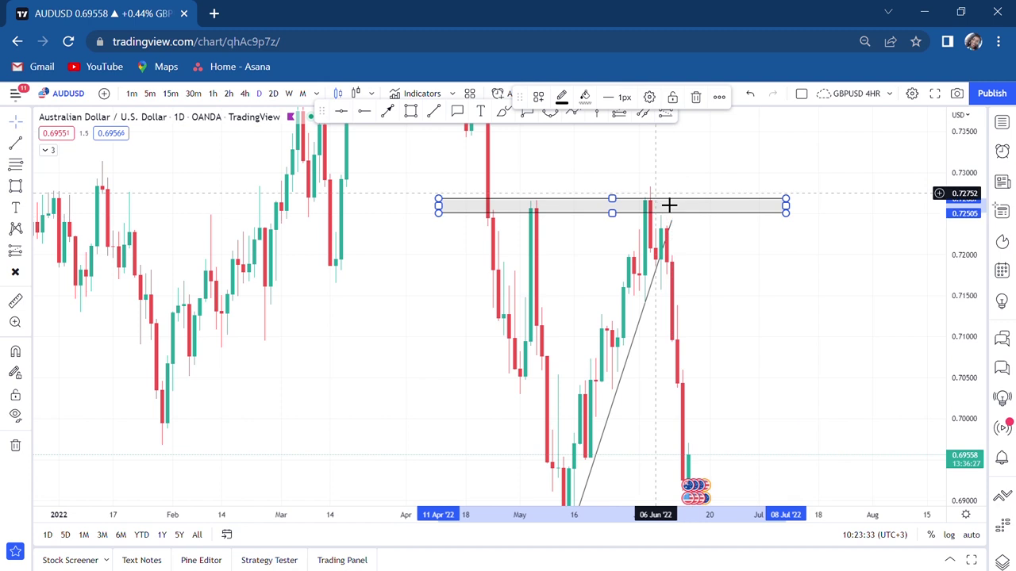
Sketch freehand brush strokes of the price path and a level, then remove all drawings
{"action": "scroll", "coordinate": [712, 311], "scroll_direction": "up", "scroll_amount": 3}
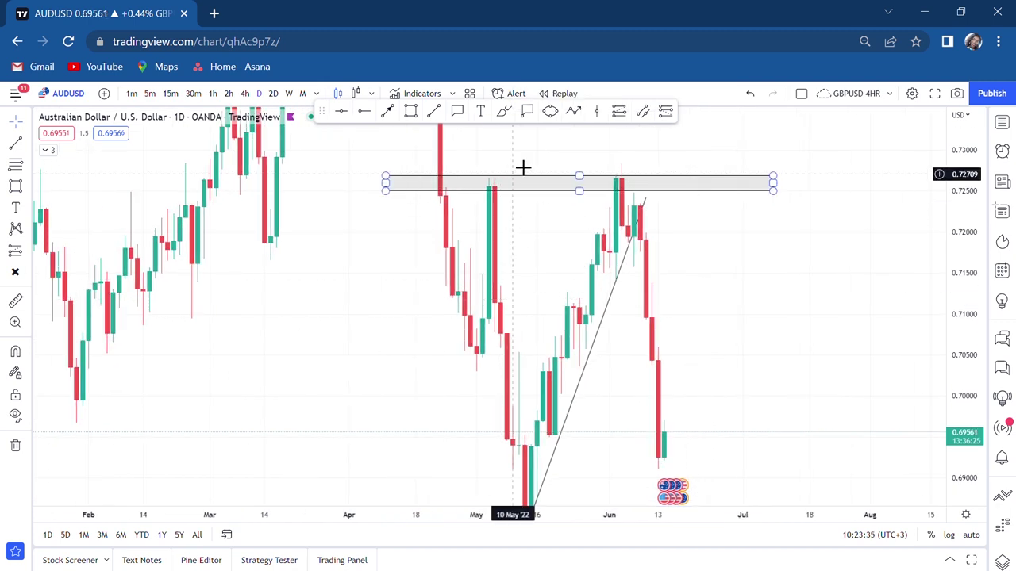
{"action": "left_click", "coordinate": [503, 111]}
{"action": "mouse_move", "coordinate": [446, 192]}
{"action": "left_mouse_down"}
{"action": "mouse_move", "coordinate": [481, 349]}
{"action": "mouse_move", "coordinate": [520, 230]}
{"action": "mouse_move", "coordinate": [519, 428]}
{"action": "left_mouse_up"}
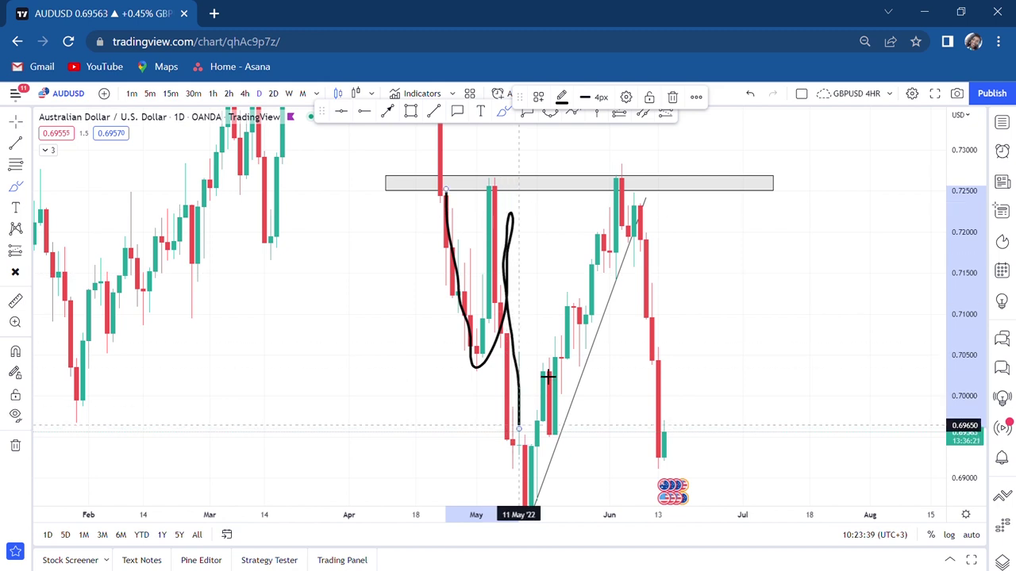
{"action": "mouse_move", "coordinate": [339, 379]}
{"action": "left_mouse_down"}
{"action": "mouse_move", "coordinate": [526, 386]}
{"action": "mouse_move", "coordinate": [669, 363]}
{"action": "mouse_move", "coordinate": [695, 347]}
{"action": "left_mouse_up"}
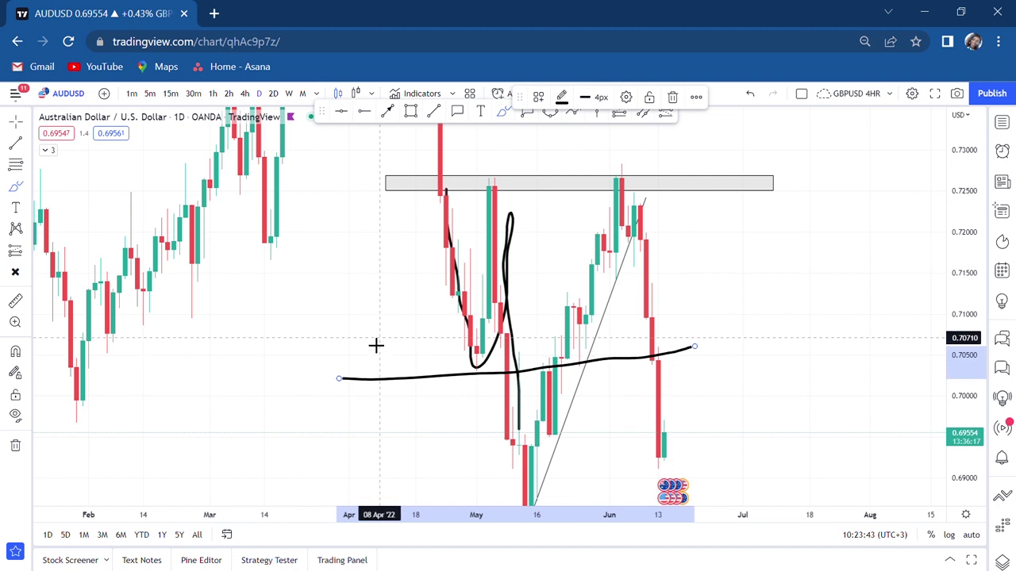
{"action": "left_click", "coordinate": [15, 446]}
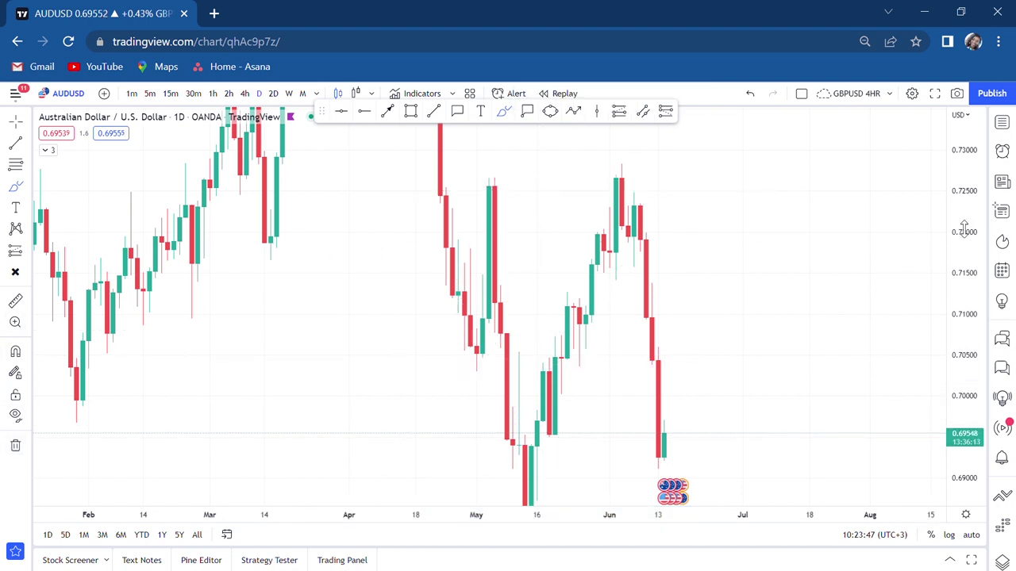
{"action": "left_click_drag", "start_coordinate": [950, 275], "coordinate": [946, 362]}
{"action": "left_click_drag", "start_coordinate": [489, 446], "coordinate": [405, 443]}
{"action": "left_click_drag", "start_coordinate": [560, 458], "coordinate": [735, 442]}
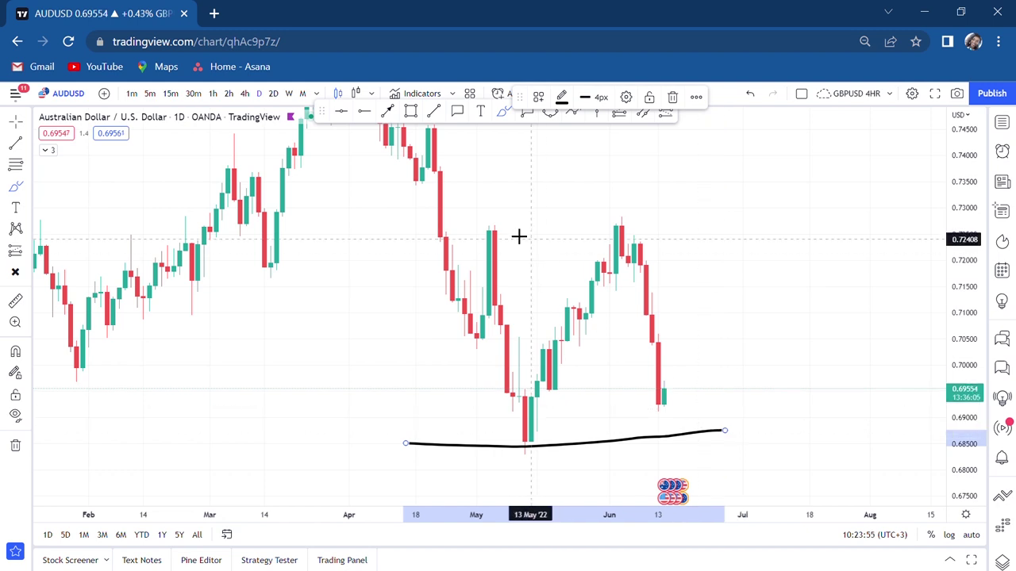
{"action": "mouse_move", "coordinate": [429, 184]}
{"action": "left_mouse_down"}
{"action": "mouse_move", "coordinate": [483, 335]}
{"action": "mouse_move", "coordinate": [495, 236]}
{"action": "mouse_move", "coordinate": [501, 370]}
{"action": "left_mouse_up"}
{"action": "mouse_move", "coordinate": [523, 403]}
{"action": "left_mouse_down"}
{"action": "mouse_move", "coordinate": [627, 297]}
{"action": "mouse_move", "coordinate": [646, 220]}
{"action": "mouse_move", "coordinate": [665, 411]}
{"action": "left_mouse_up"}
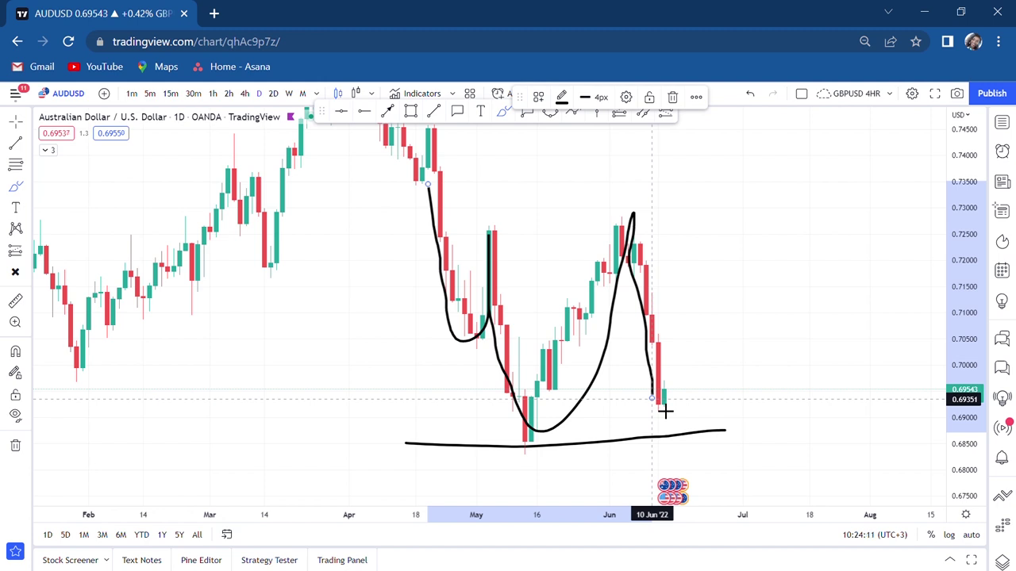
{"action": "left_click", "coordinate": [15, 445]}
Place a red horizontal line near the May low and set it at 0.68271
{"action": "scroll", "coordinate": [385, 365], "scroll_direction": "down", "scroll_amount": 2}
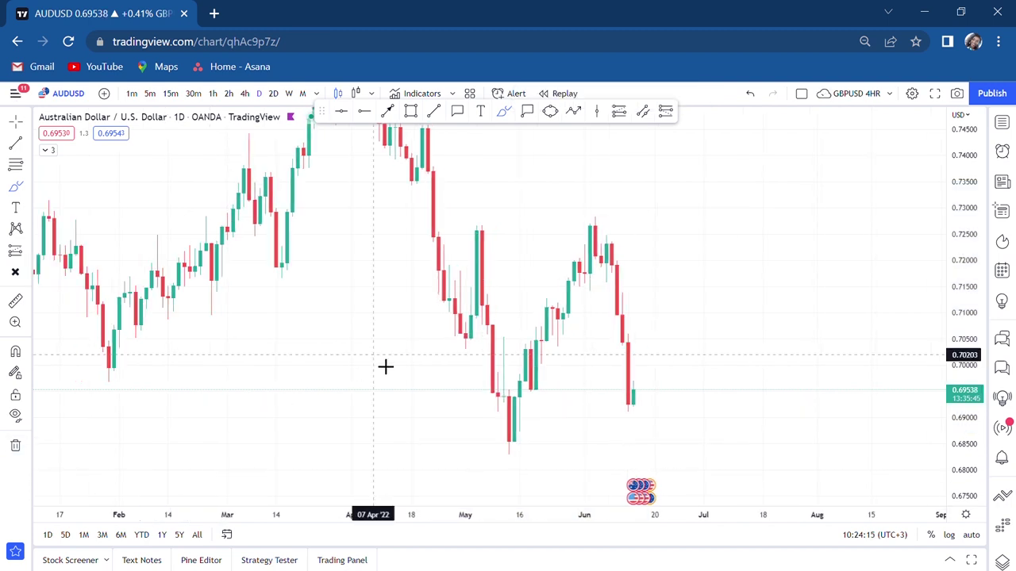
{"action": "left_click", "coordinate": [341, 112]}
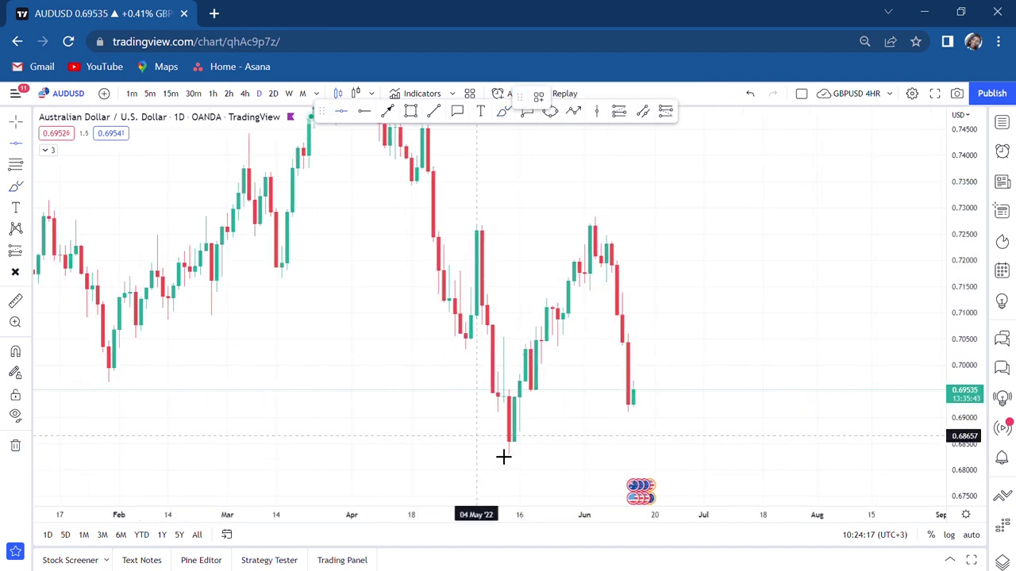
{"action": "left_click", "coordinate": [547, 467]}
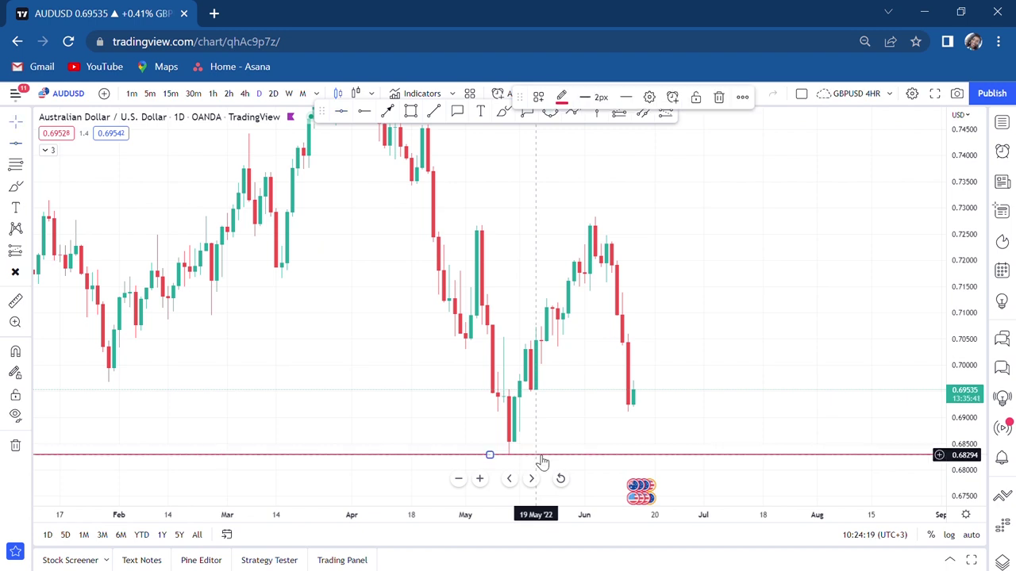
{"action": "left_click_drag", "start_coordinate": [331, 426], "coordinate": [533, 367]}
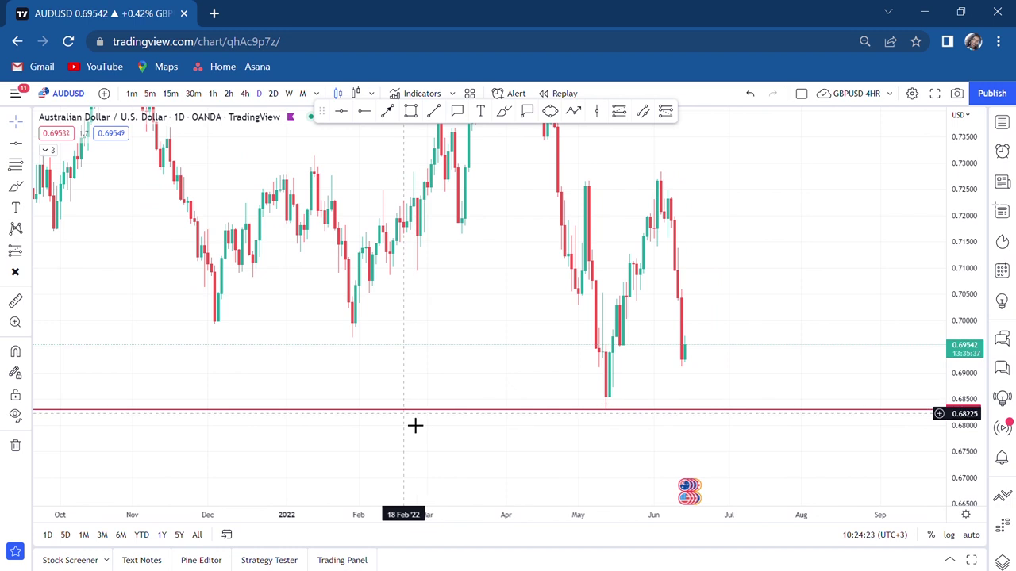
{"action": "mouse_move", "coordinate": [398, 416]}
{"action": "left_mouse_down"}
{"action": "mouse_move", "coordinate": [447, 354]}
{"action": "mouse_move", "coordinate": [447, 334]}
{"action": "left_mouse_up"}
{"action": "scroll", "coordinate": [447, 334], "scroll_direction": "down", "scroll_amount": 2}
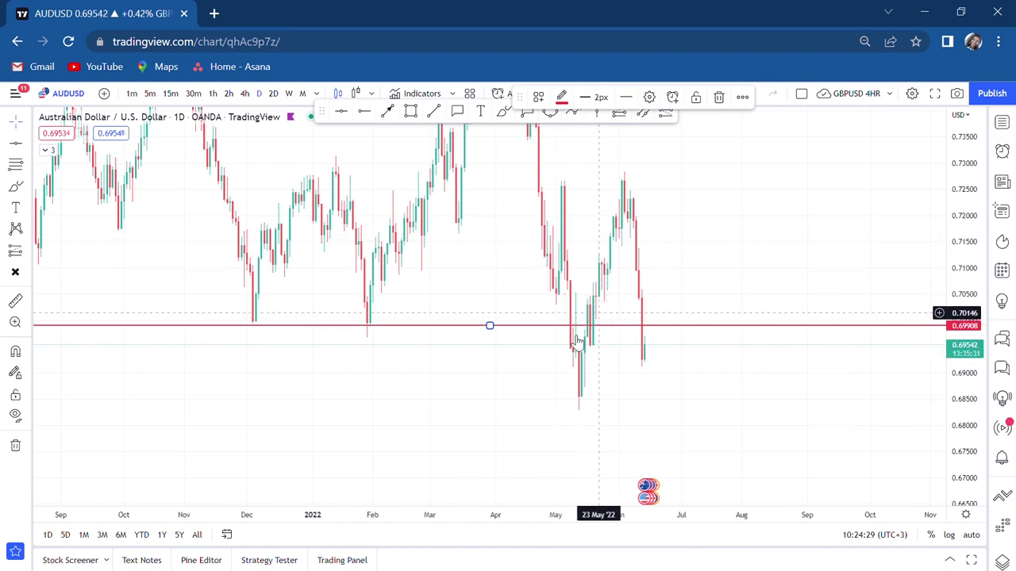
{"action": "left_click_drag", "start_coordinate": [555, 334], "coordinate": [525, 422]}
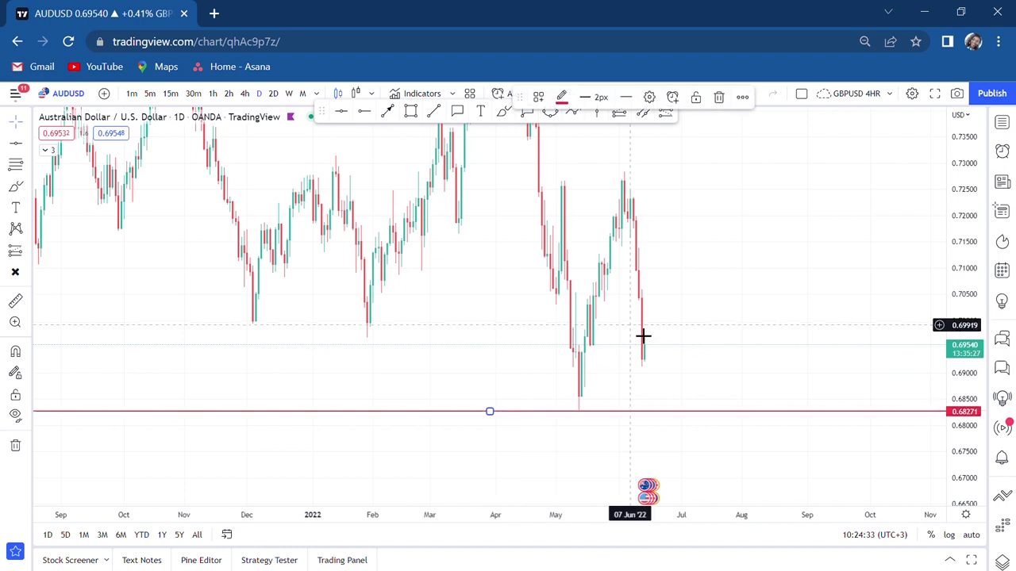
{"action": "scroll", "coordinate": [643, 335], "scroll_direction": "up", "scroll_amount": 3}
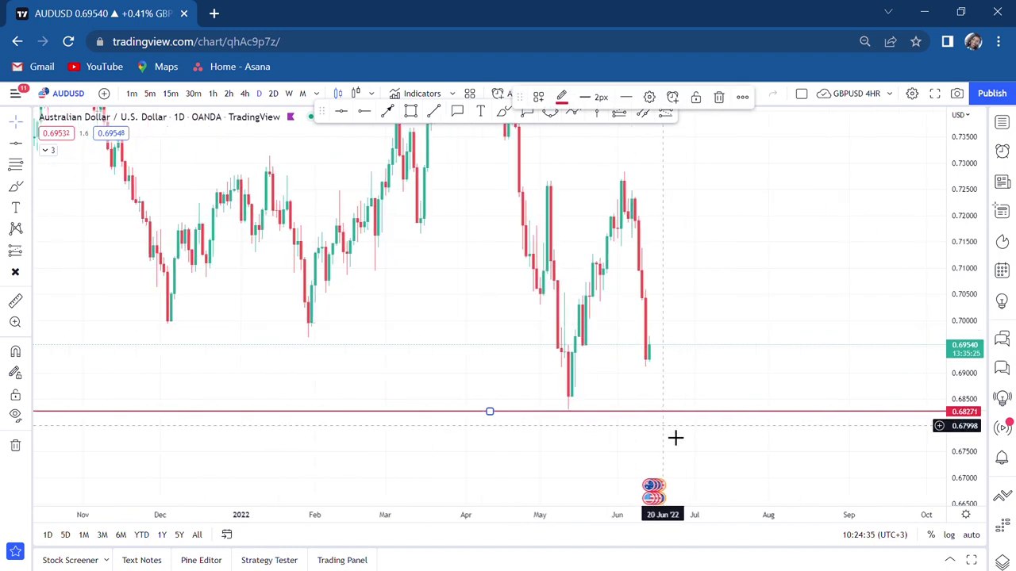
Add a second red horizontal line at 0.68566 above the first
{"action": "left_click", "coordinate": [342, 112]}
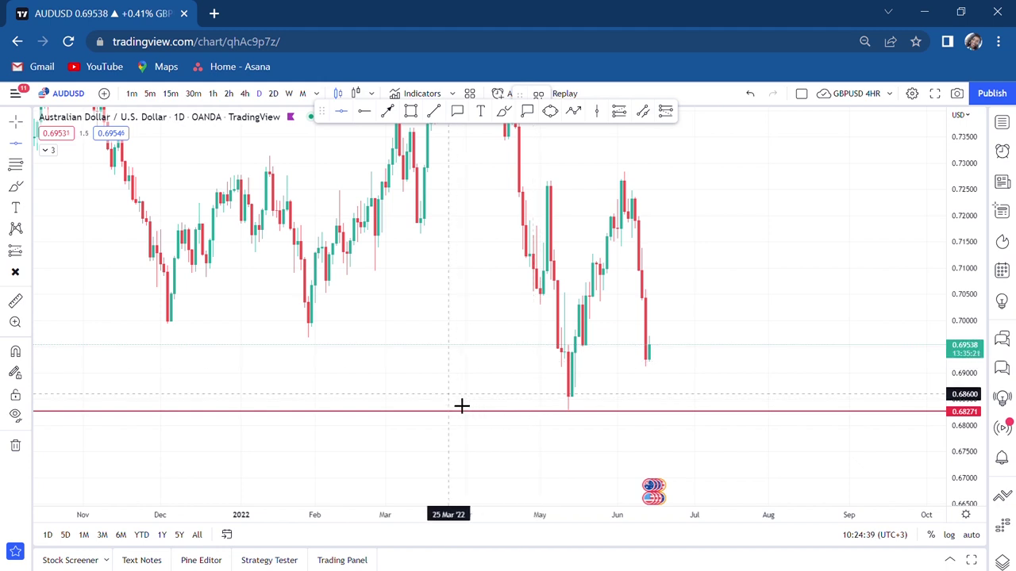
{"action": "left_click", "coordinate": [490, 405]}
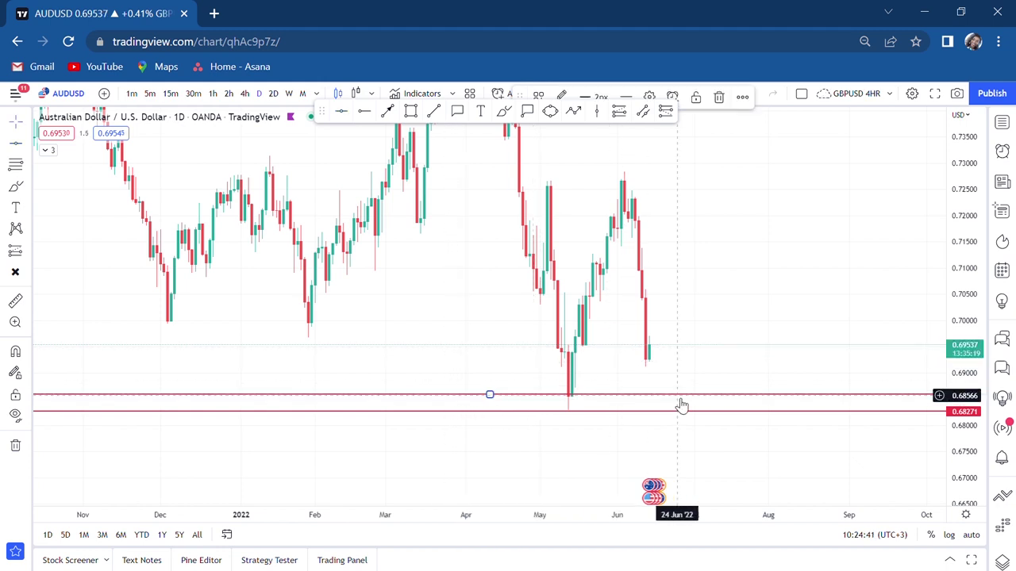
{"action": "left_click_drag", "start_coordinate": [631, 401], "coordinate": [617, 403]}
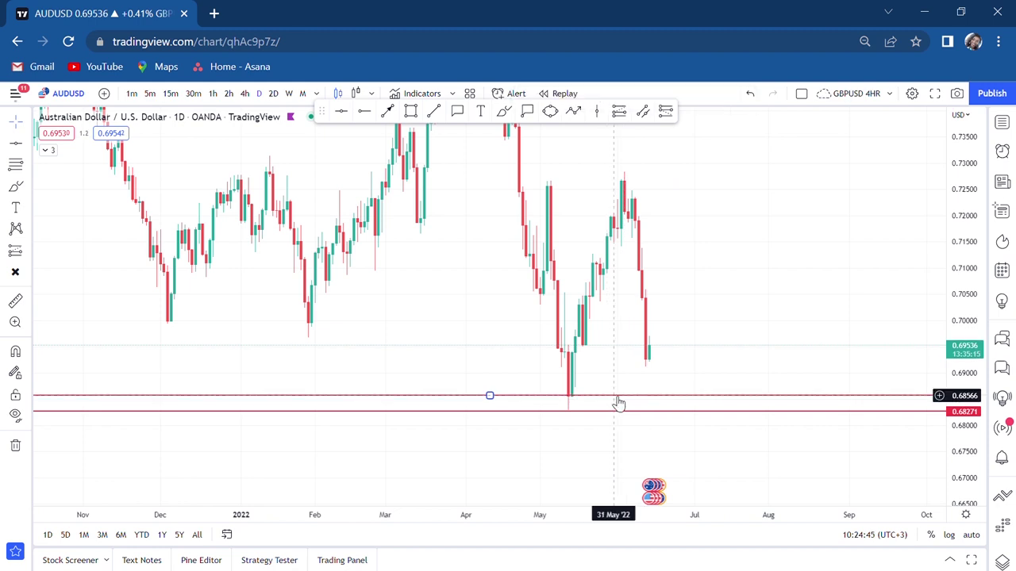
{"action": "left_click", "coordinate": [689, 382]}
{"action": "left_click_drag", "start_coordinate": [679, 384], "coordinate": [659, 388]}
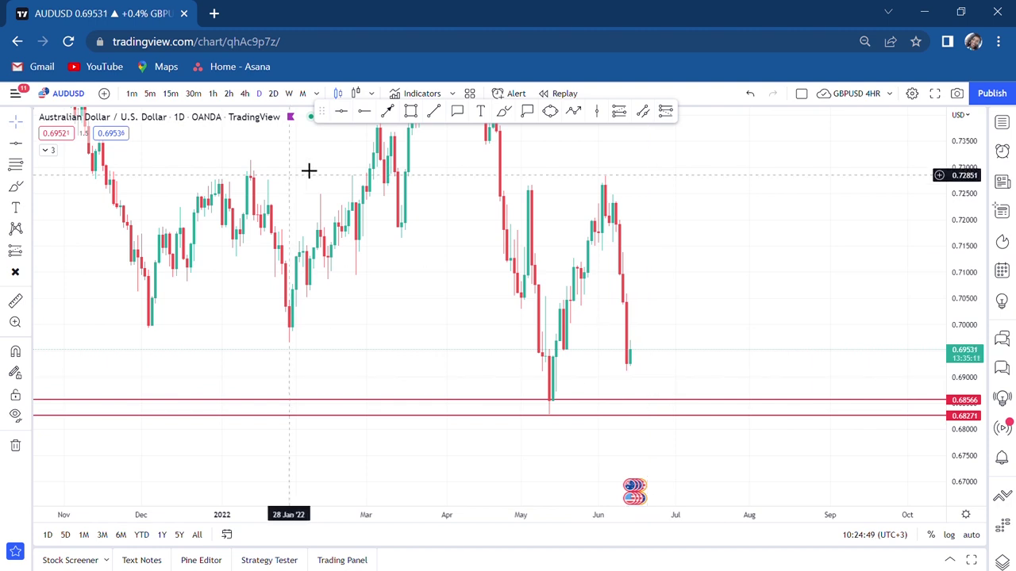
Sketch a trial brush stroke on the 4-hour chart, then return to daily and delete it
{"action": "left_click", "coordinate": [246, 93]}
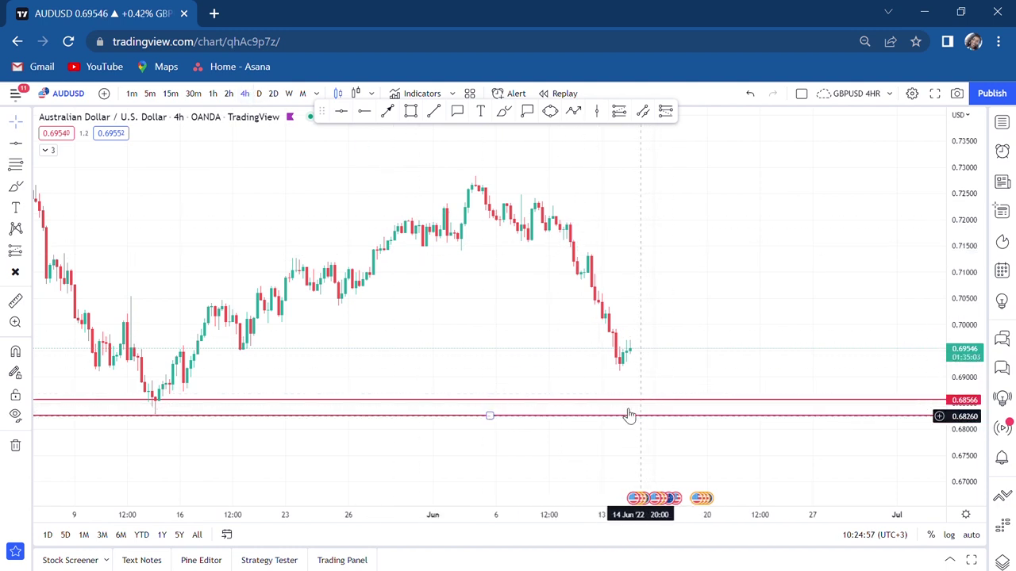
{"action": "left_click", "coordinate": [501, 113]}
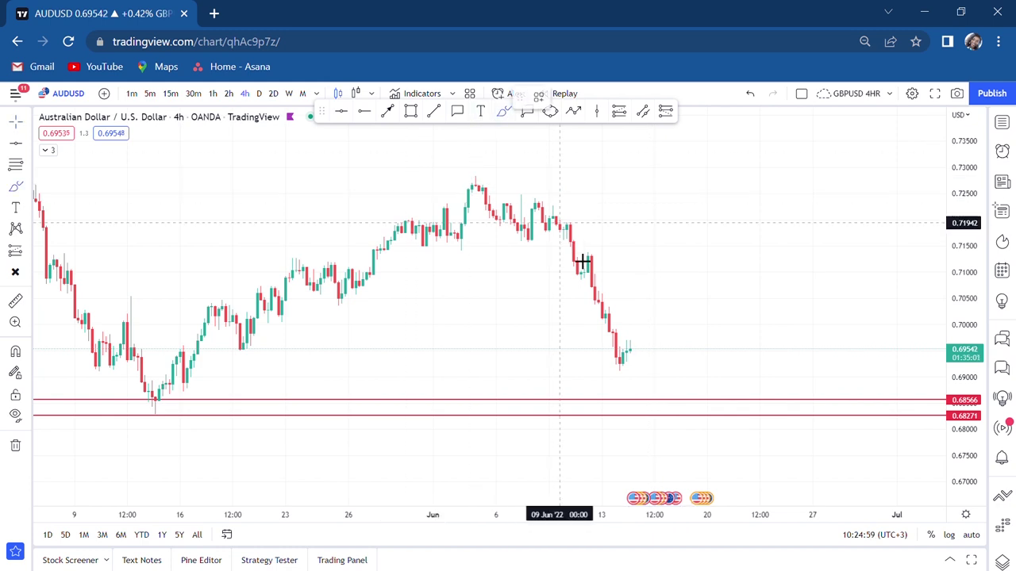
{"action": "left_click", "coordinate": [750, 94]}
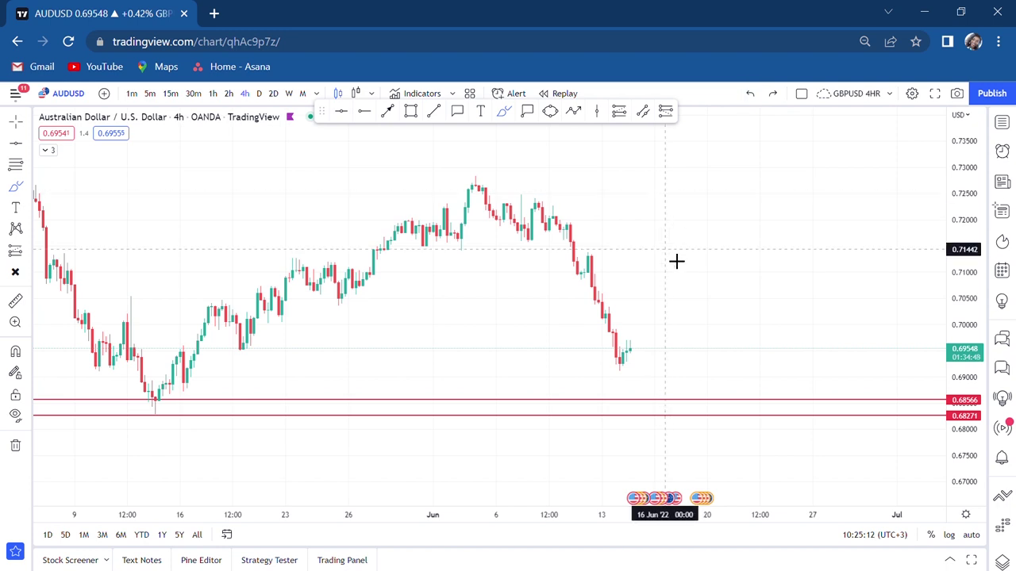
{"action": "mouse_move", "coordinate": [621, 346]}
{"action": "left_mouse_down"}
{"action": "mouse_move", "coordinate": [653, 290]}
{"action": "mouse_move", "coordinate": [673, 320]}
{"action": "mouse_move", "coordinate": [757, 156]}
{"action": "left_mouse_up"}
{"action": "left_click", "coordinate": [258, 94]}
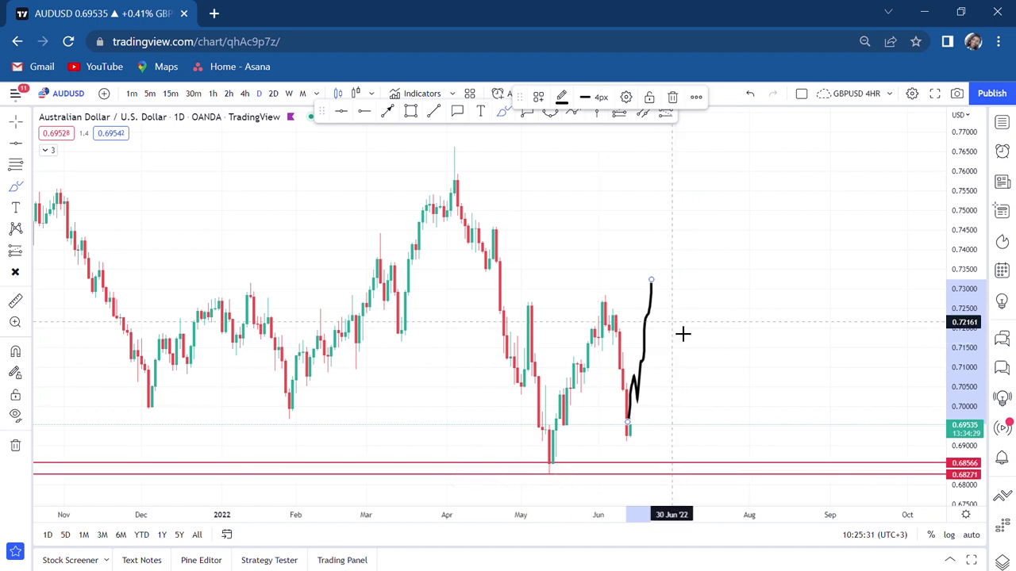
{"action": "left_click", "coordinate": [672, 96]}
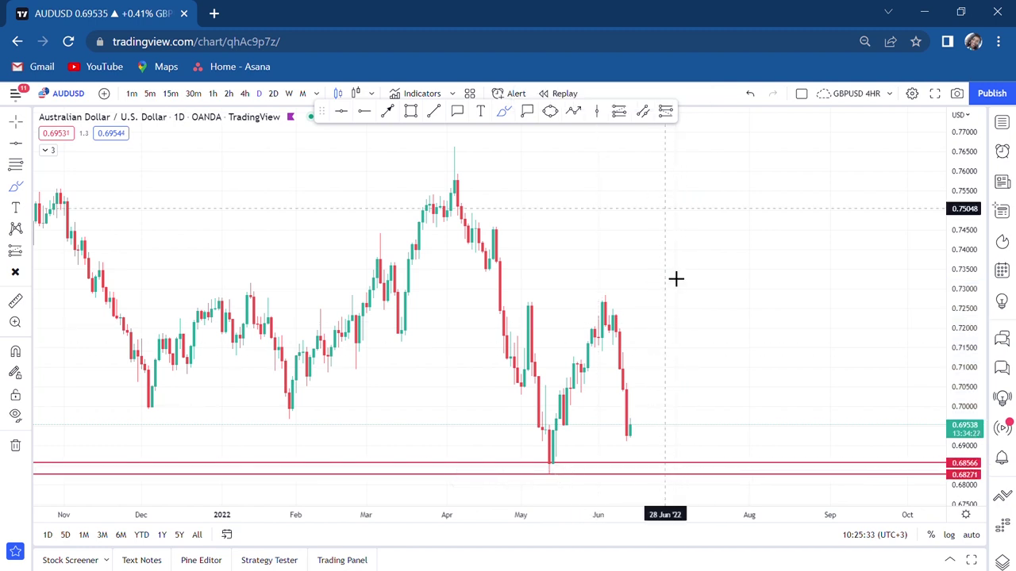
{"action": "scroll", "coordinate": [674, 306], "scroll_direction": "up", "scroll_amount": 3}
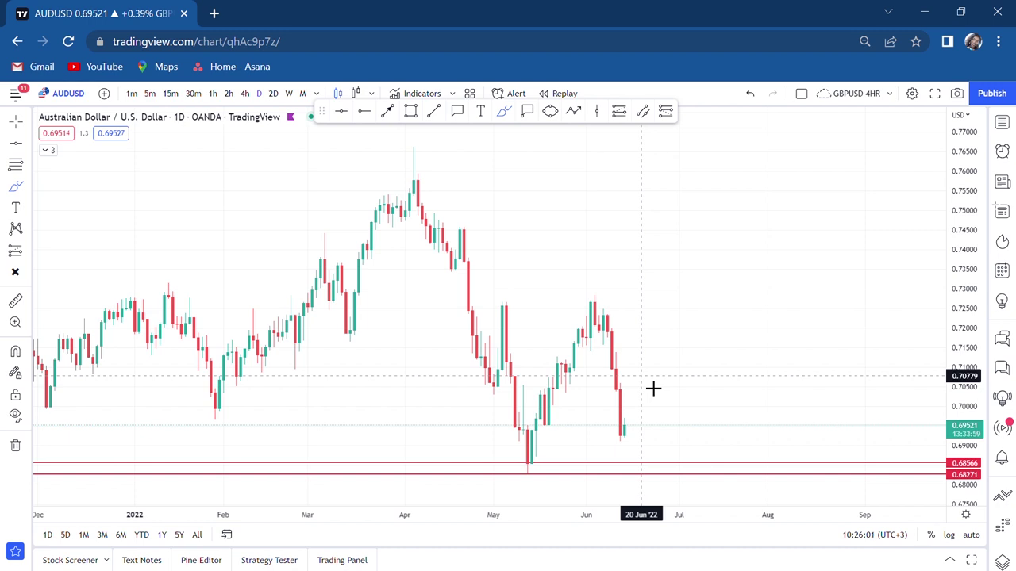
Brush a circle and projected path, undo all three changes, then switch to the monthly chart
{"action": "mouse_move", "coordinate": [636, 447]}
{"action": "left_mouse_down"}
{"action": "mouse_move", "coordinate": [622, 452]}
{"action": "mouse_move", "coordinate": [651, 495]}
{"action": "mouse_move", "coordinate": [631, 457]}
{"action": "left_mouse_up"}
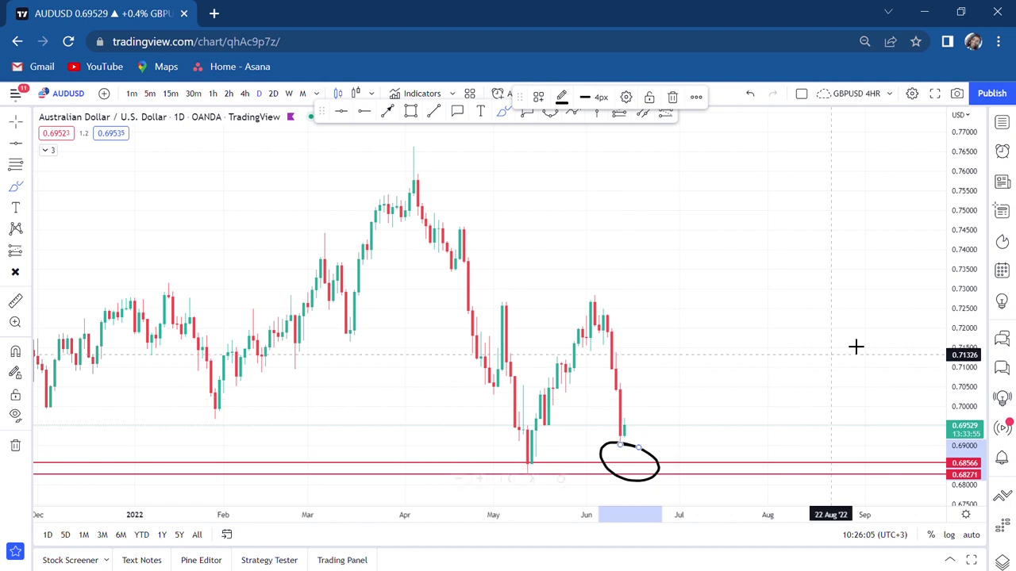
{"action": "left_click_drag", "start_coordinate": [971, 206], "coordinate": [965, 326]}
{"action": "mouse_move", "coordinate": [625, 389]}
{"action": "left_mouse_down"}
{"action": "mouse_move", "coordinate": [643, 460]}
{"action": "mouse_move", "coordinate": [678, 415]}
{"action": "mouse_move", "coordinate": [700, 497]}
{"action": "left_mouse_up"}
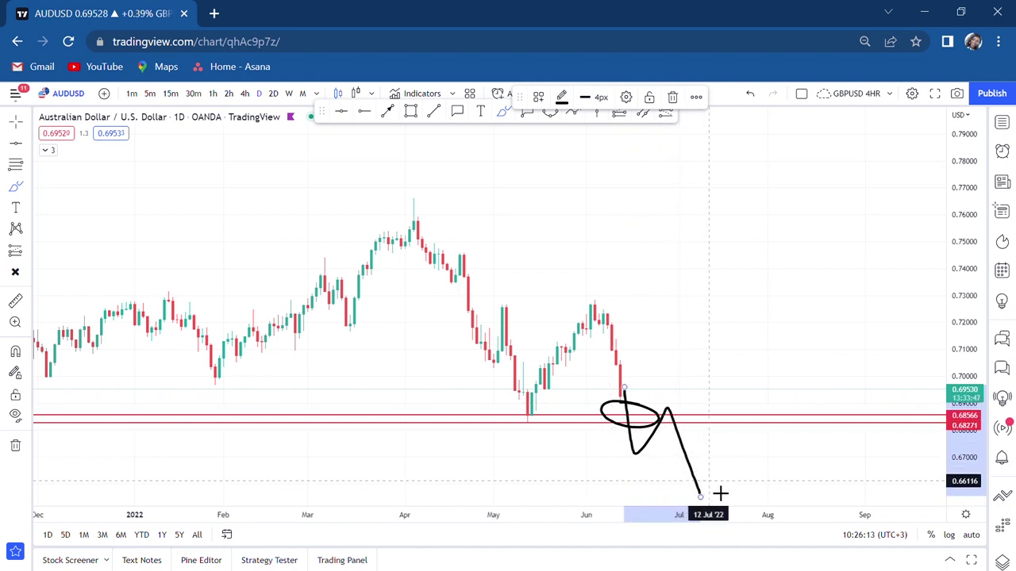
{"action": "left_click", "coordinate": [751, 94]}
{"action": "left_click", "coordinate": [751, 94]}
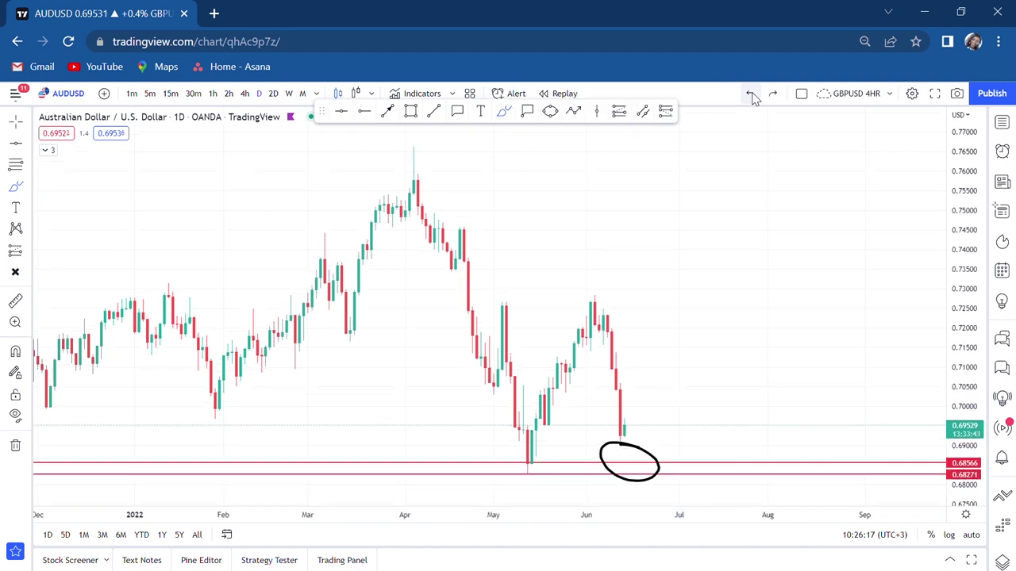
{"action": "left_click", "coordinate": [751, 94]}
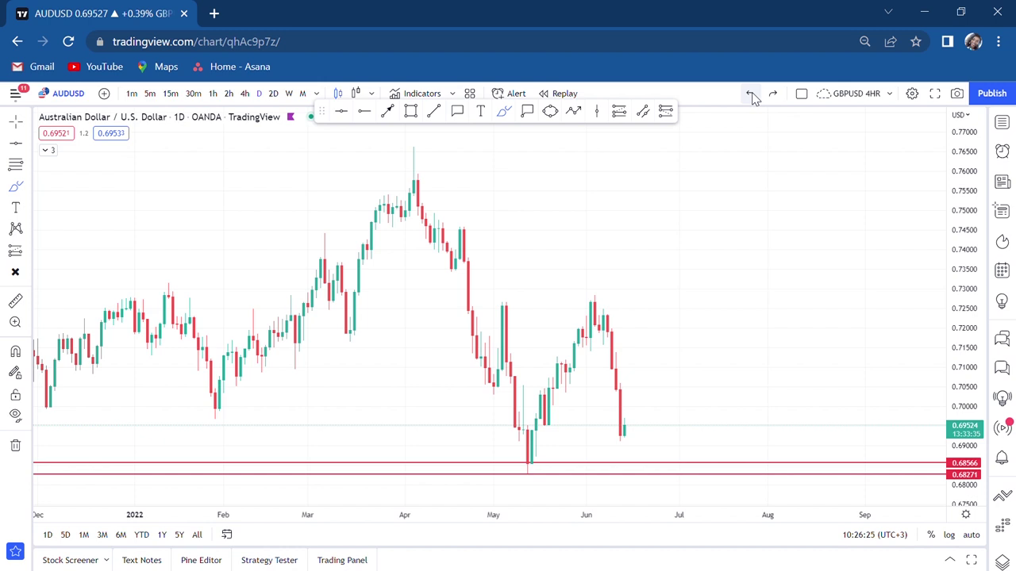
{"action": "left_click", "coordinate": [302, 93]}
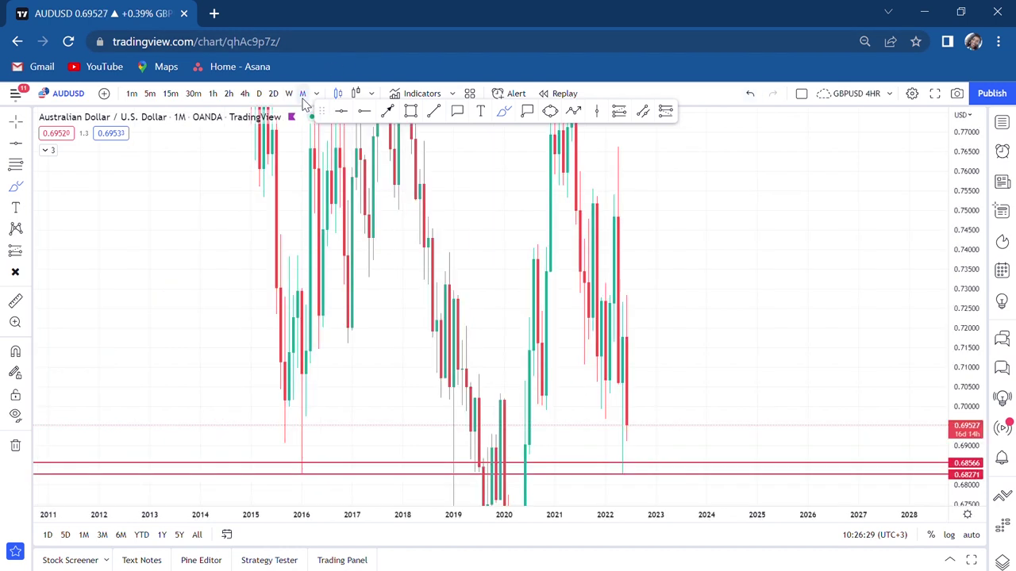
{"action": "scroll", "coordinate": [654, 361], "scroll_direction": "up", "scroll_amount": 4}
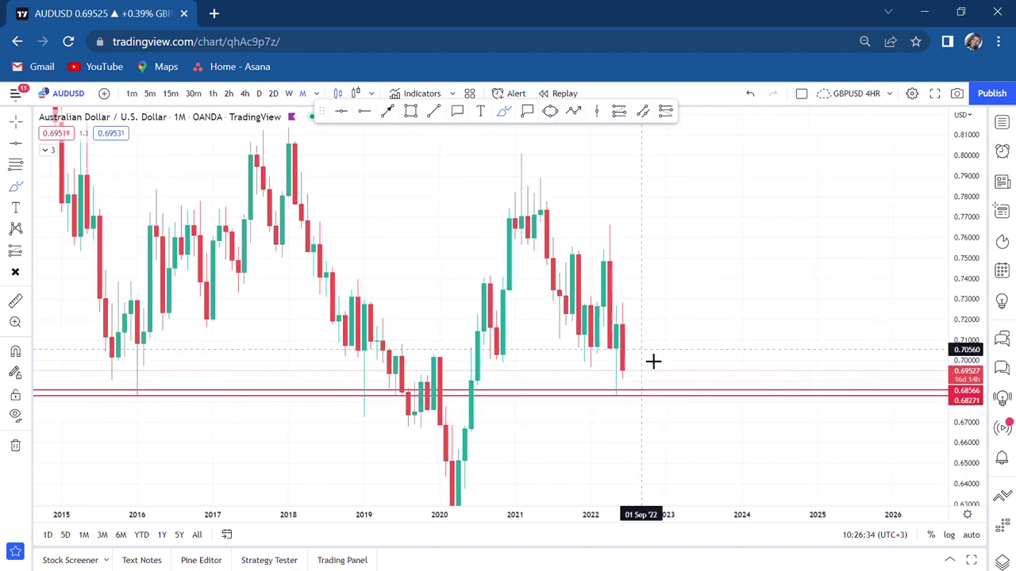
{"action": "scroll", "coordinate": [653, 360], "scroll_direction": "up", "scroll_amount": 2}
{"action": "mouse_move", "coordinate": [723, 267]}
{"action": "left_mouse_down"}
{"action": "mouse_move", "coordinate": [635, 357]}
{"action": "mouse_move", "coordinate": [658, 358]}
{"action": "left_mouse_up"}
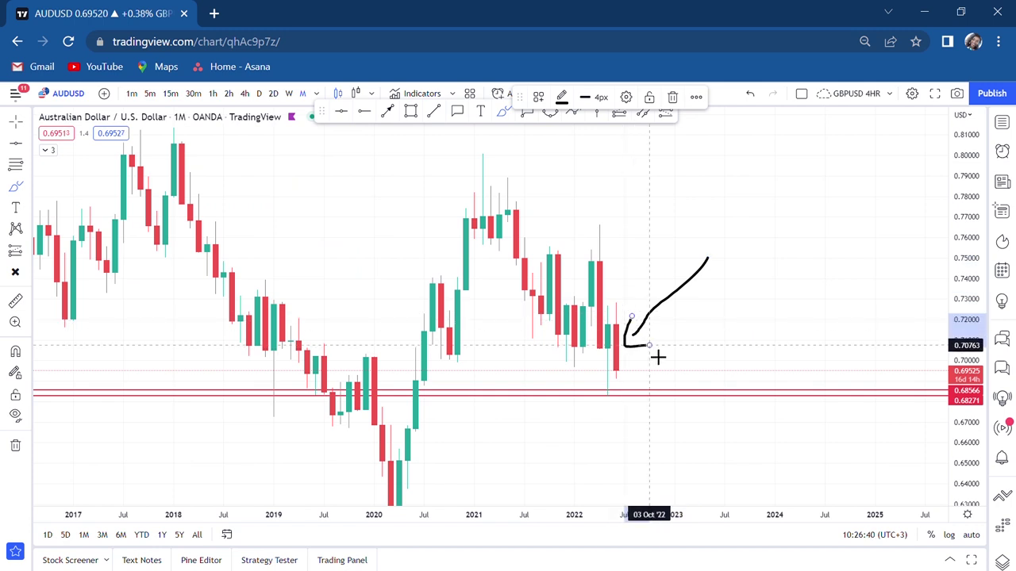
{"action": "left_click_drag", "start_coordinate": [526, 363], "coordinate": [650, 364]}
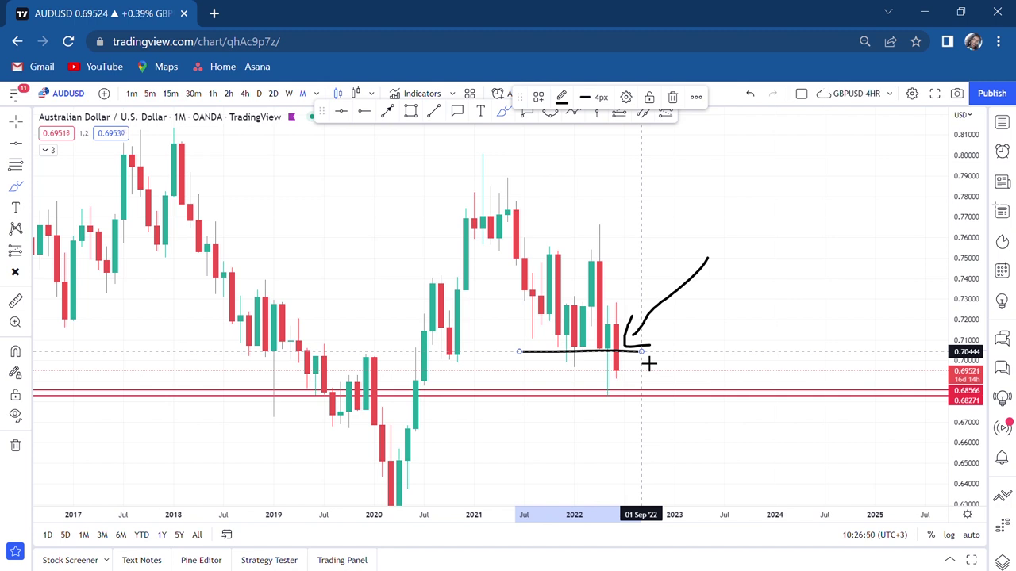
{"action": "left_click", "coordinate": [750, 96]}
{"action": "left_click", "coordinate": [749, 97]}
{"action": "left_click", "coordinate": [749, 97]}
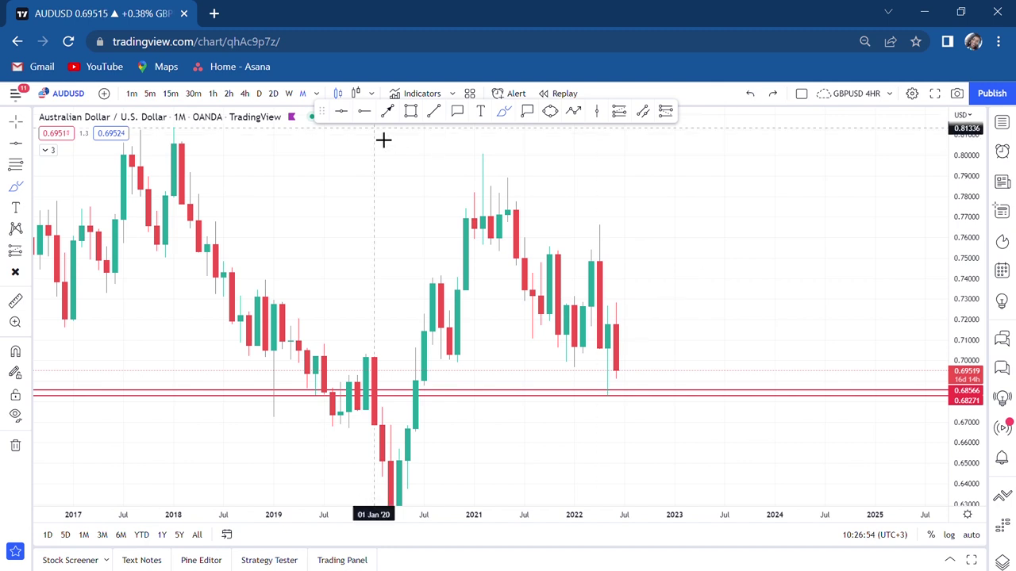
Switch to the weekly chart and box the two recent lows near 0.6936 with a rectangle
{"action": "left_click", "coordinate": [288, 94]}
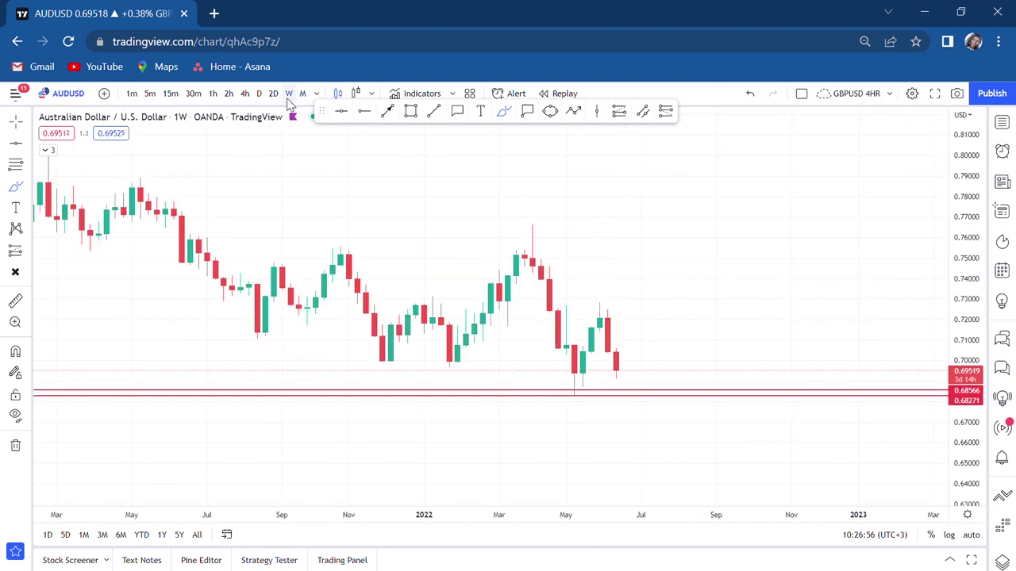
{"action": "left_click_drag", "start_coordinate": [961, 440], "coordinate": [907, 315]}
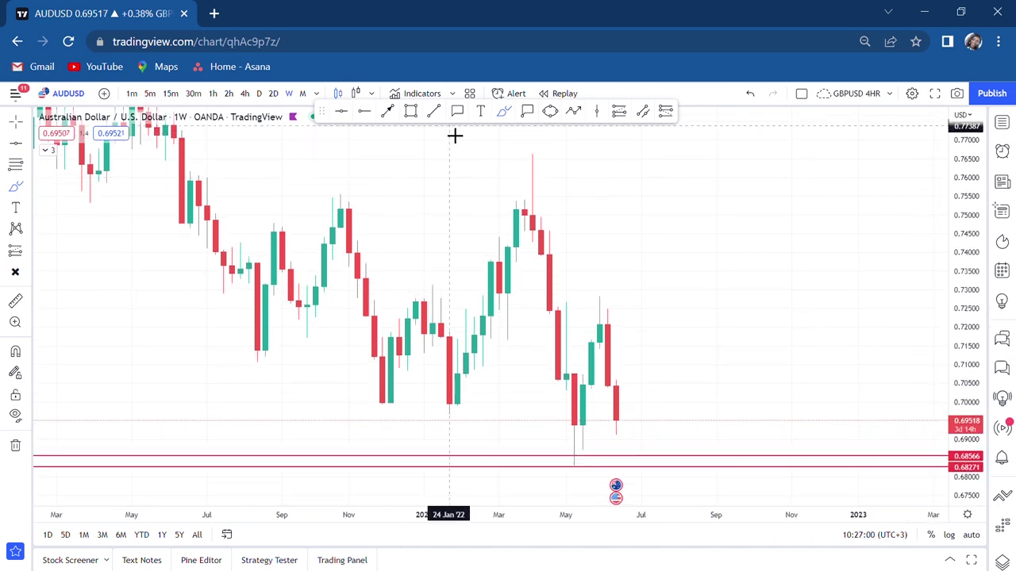
{"action": "left_click", "coordinate": [411, 111]}
{"action": "left_click_drag", "start_coordinate": [539, 438], "coordinate": [717, 451]}
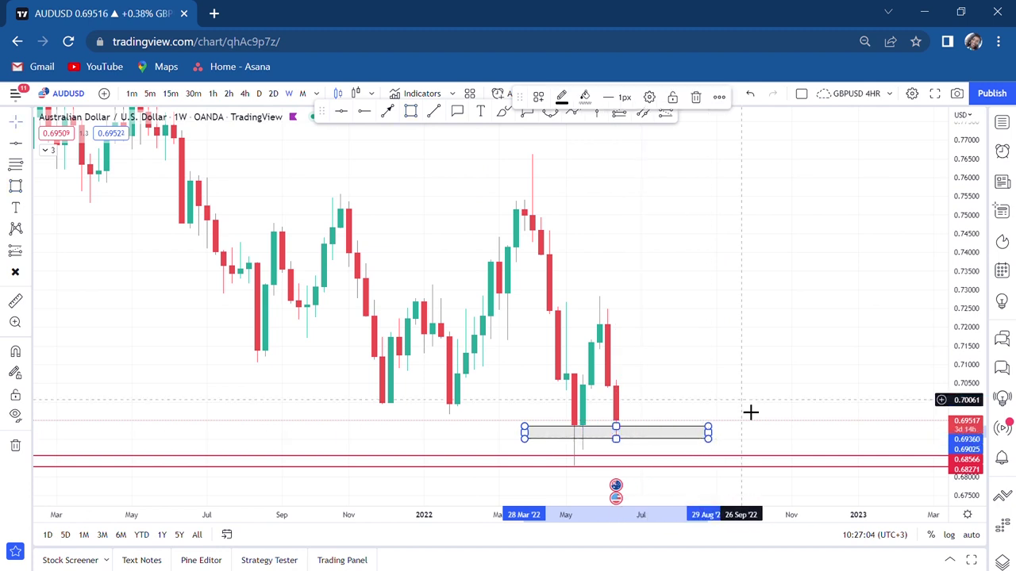
{"action": "left_click", "coordinate": [746, 411]}
{"action": "left_click_drag", "start_coordinate": [694, 381], "coordinate": [606, 289]}
{"action": "scroll", "coordinate": [605, 289], "scroll_direction": "up", "scroll_amount": 3}
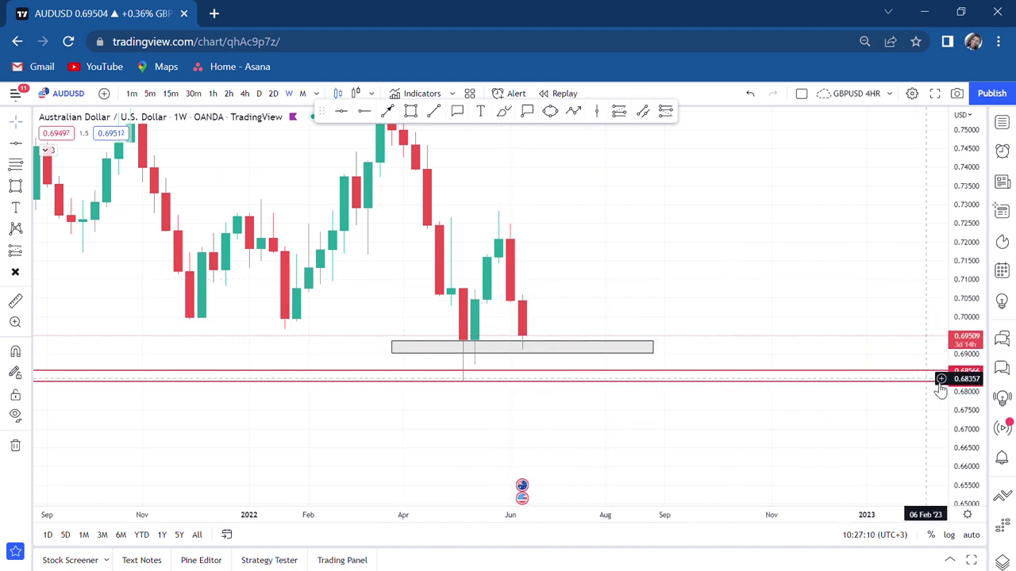
{"action": "left_click_drag", "start_coordinate": [941, 389], "coordinate": [903, 318]}
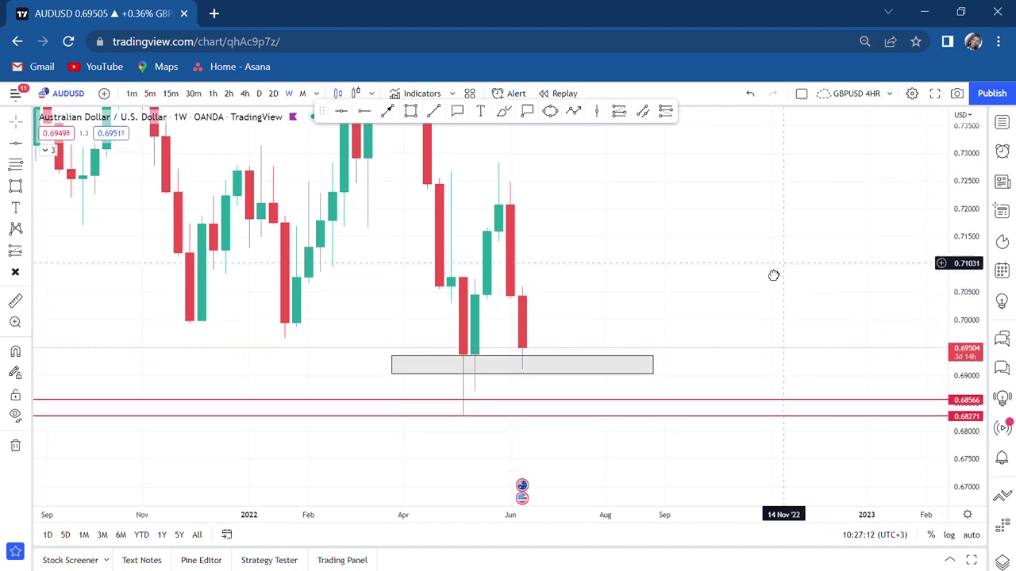
{"action": "scroll", "coordinate": [774, 276], "scroll_direction": "up", "scroll_amount": 2}
{"action": "left_click", "coordinate": [484, 112]}
Add the text POSSIBLE DOUBLE BOTTOM and centre it beneath the grey box
{"action": "left_click", "coordinate": [411, 386]}
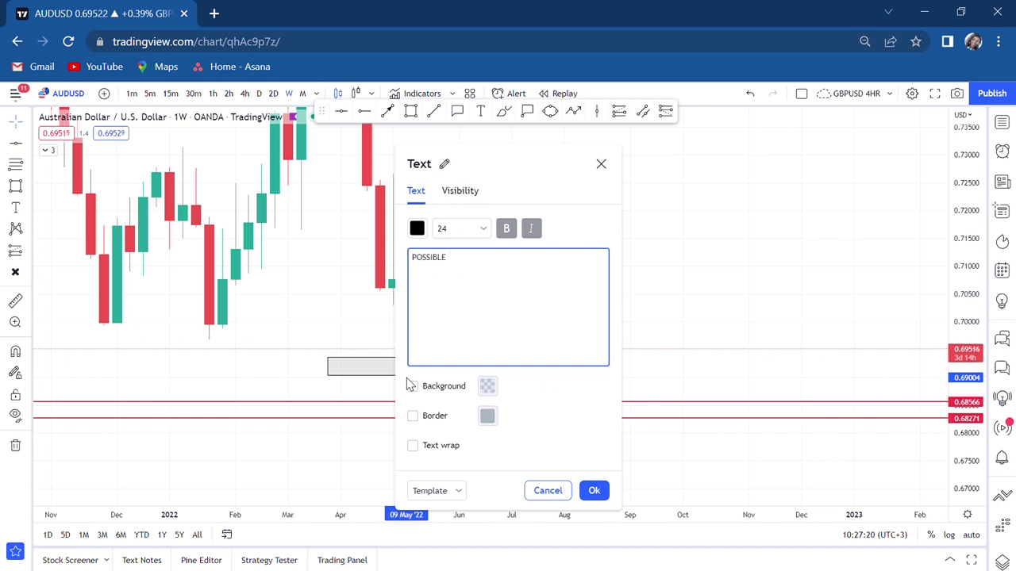
{"action": "type", "text": "DOUBLE BOTTOM"}
{"action": "left_click", "coordinate": [722, 278]}
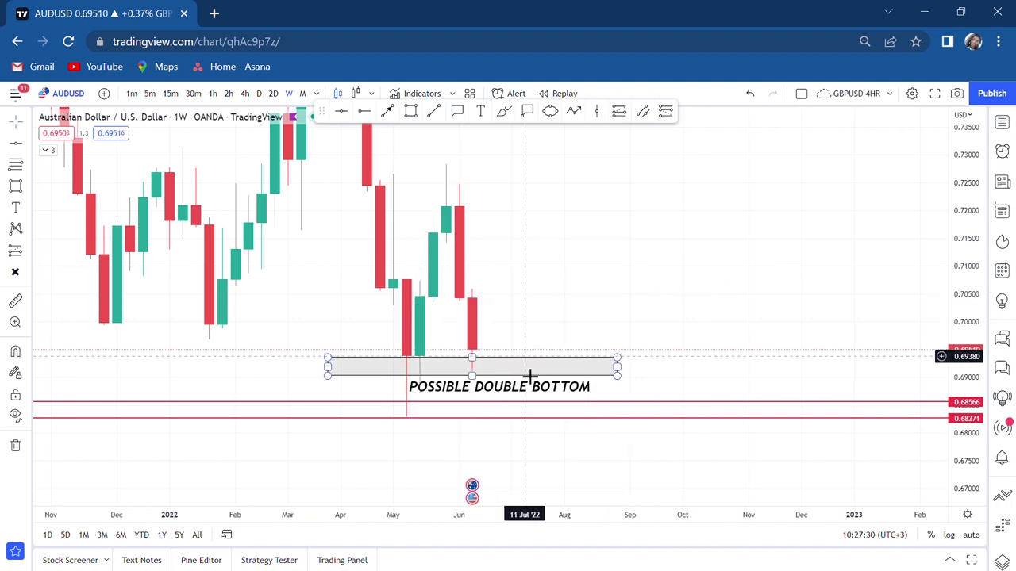
{"action": "left_click_drag", "start_coordinate": [530, 397], "coordinate": [490, 403]}
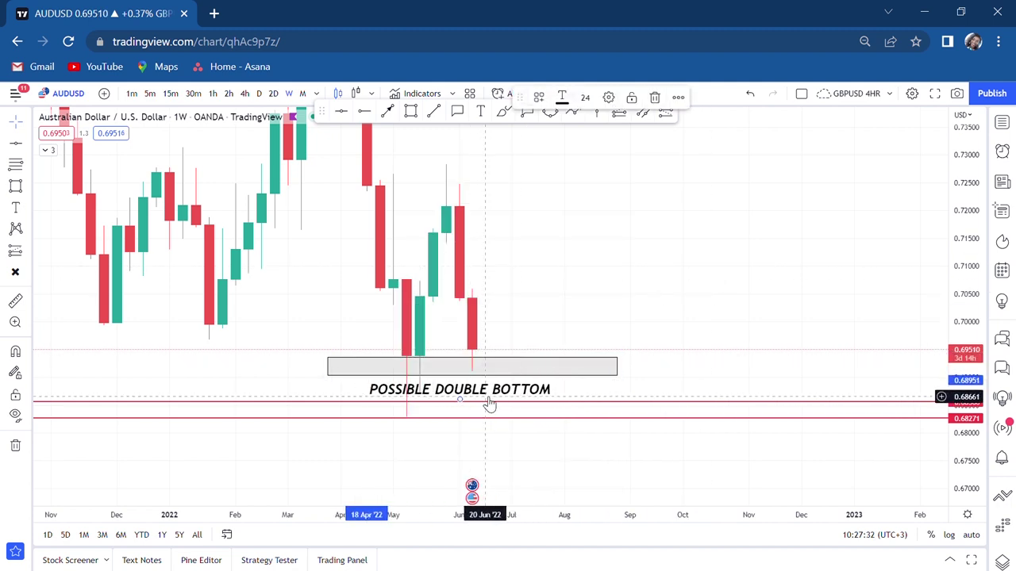
{"action": "scroll", "coordinate": [530, 346], "scroll_direction": "up", "scroll_amount": 1}
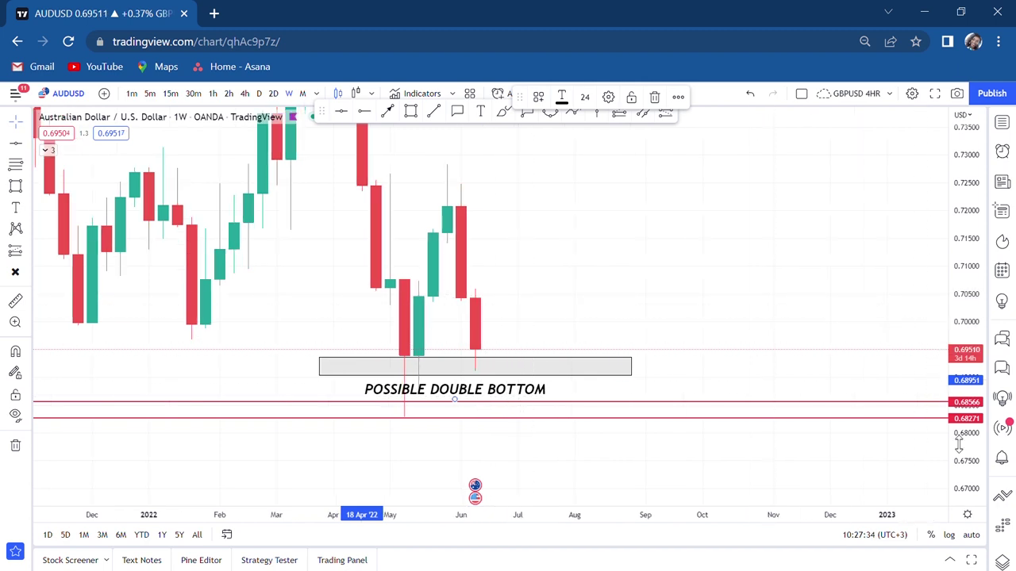
{"action": "left_click_drag", "start_coordinate": [958, 446], "coordinate": [944, 392]}
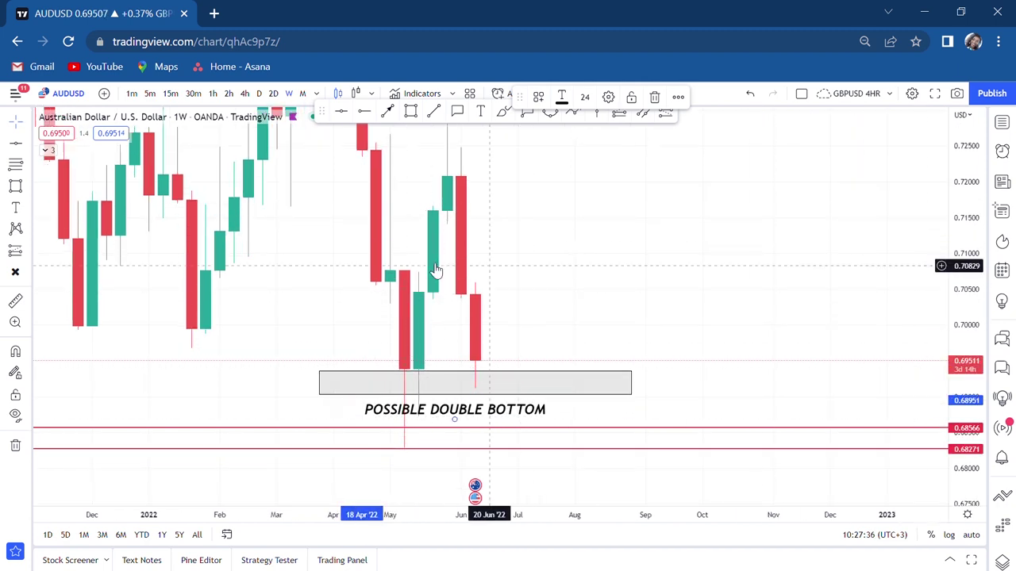
Show the EMA 20 line, reframe the view around the box and label, and select the rectangle
{"action": "left_click", "coordinate": [48, 151]}
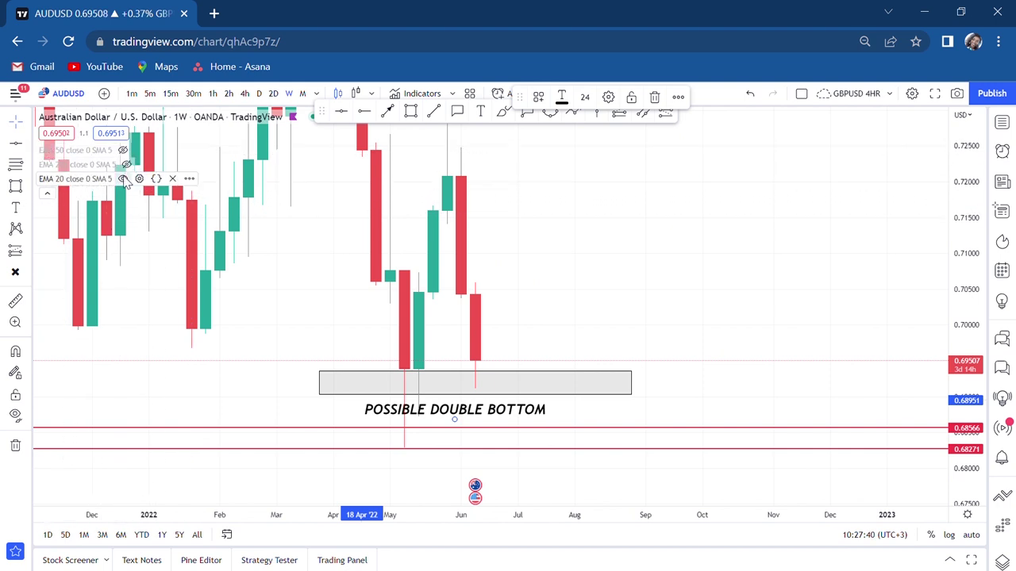
{"action": "left_click", "coordinate": [123, 180]}
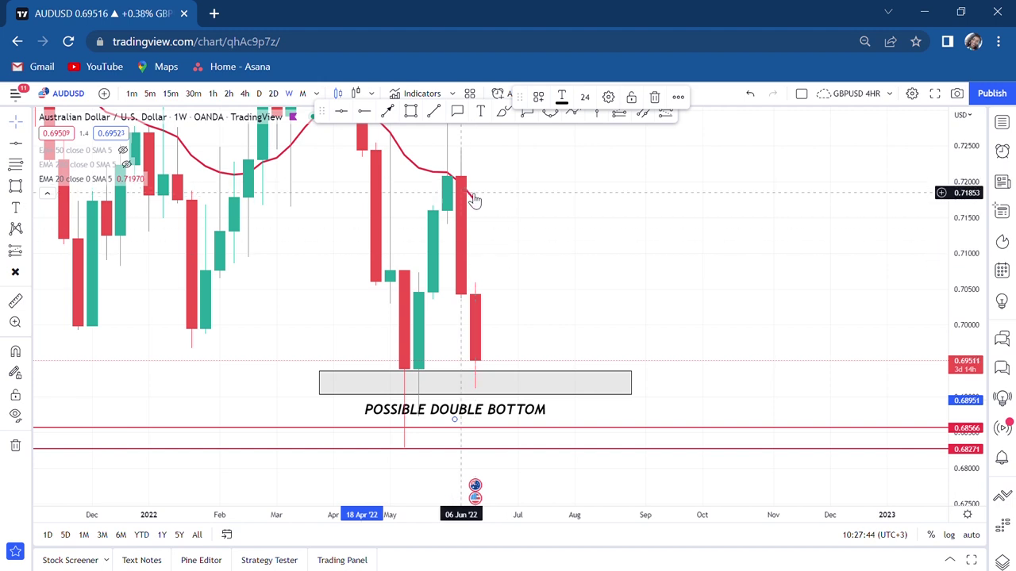
{"action": "left_click_drag", "start_coordinate": [521, 222], "coordinate": [559, 423]}
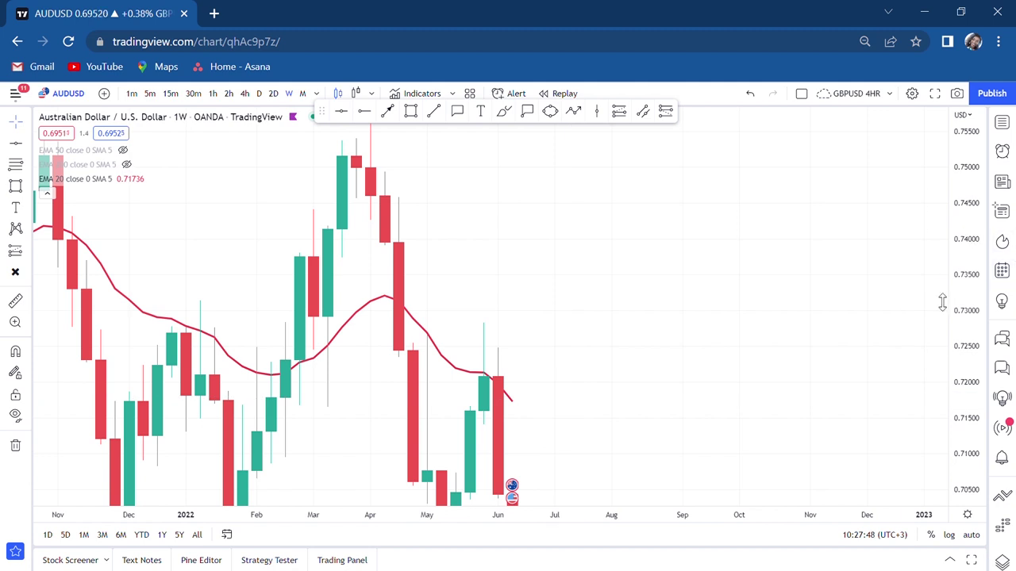
{"action": "left_click_drag", "start_coordinate": [942, 303], "coordinate": [931, 387]}
{"action": "left_click_drag", "start_coordinate": [730, 354], "coordinate": [676, 290]}
{"action": "left_click", "coordinate": [486, 393]}
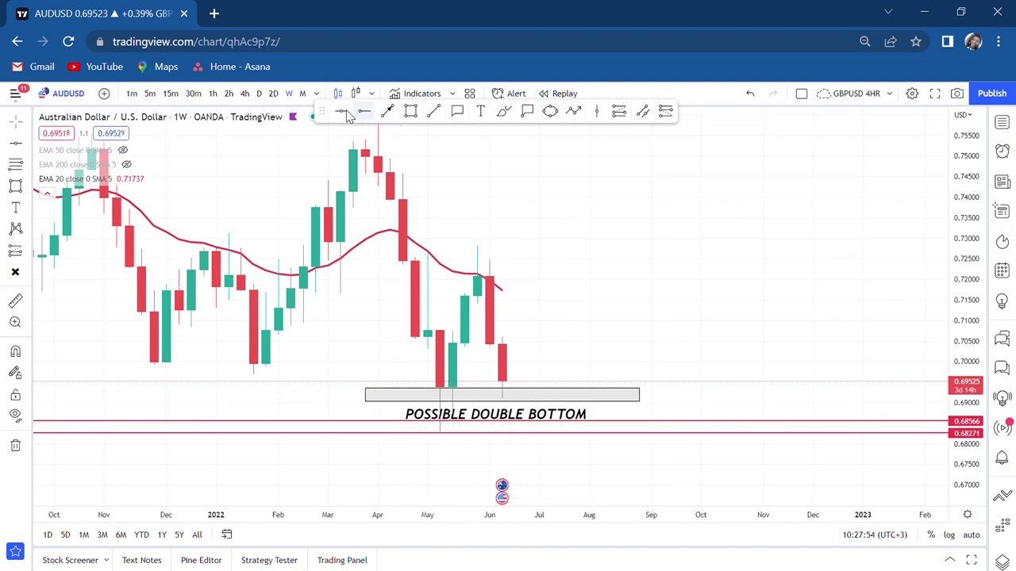
Place a red horizontal line at 0.72855 and label it NECKLINE
{"action": "left_click", "coordinate": [540, 253]}
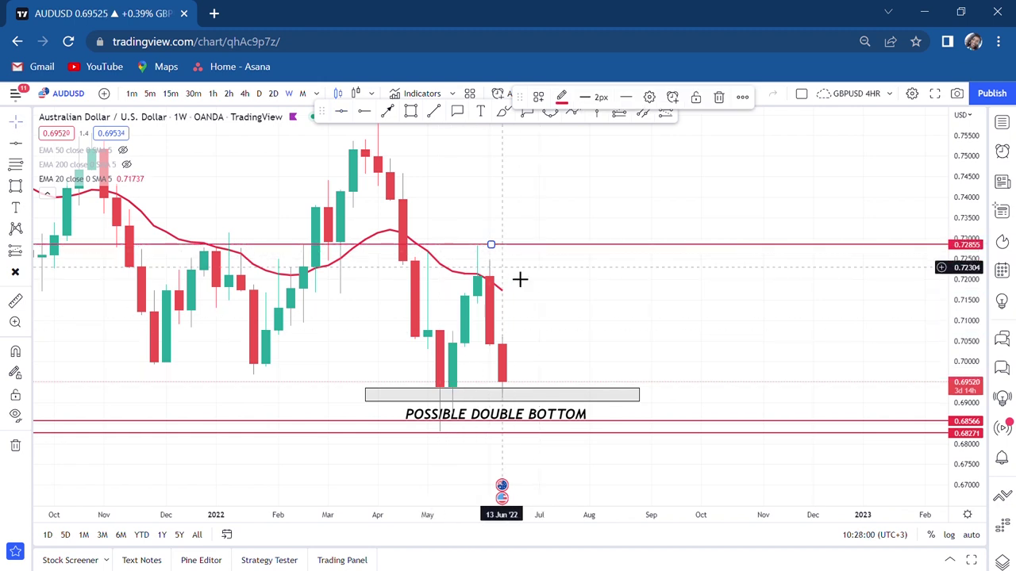
{"action": "scroll", "coordinate": [519, 280], "scroll_direction": "up", "scroll_amount": 1}
{"action": "left_click", "coordinate": [480, 111]}
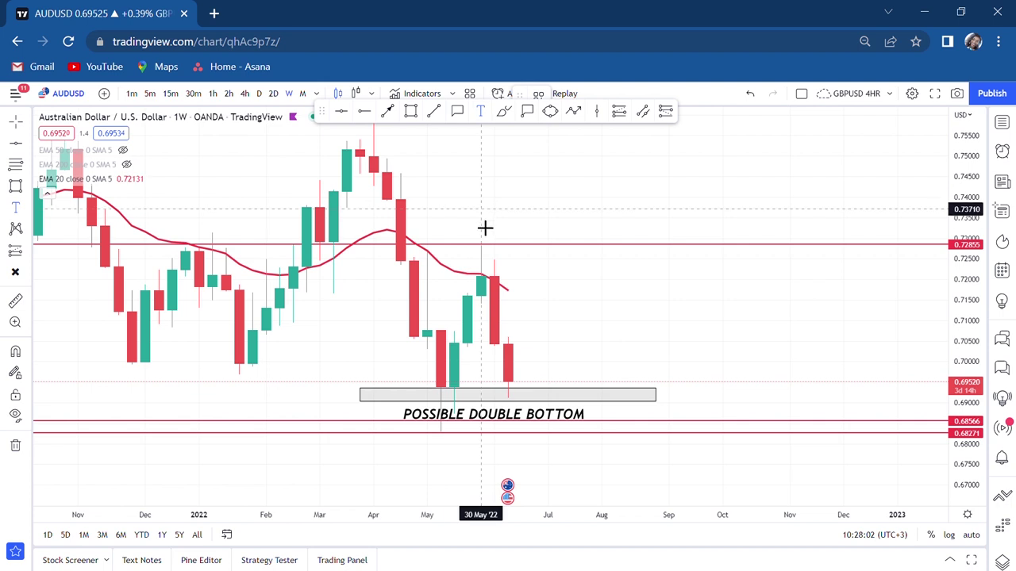
{"action": "left_click", "coordinate": [468, 242]}
{"action": "type", "text": "NECKLINE"}
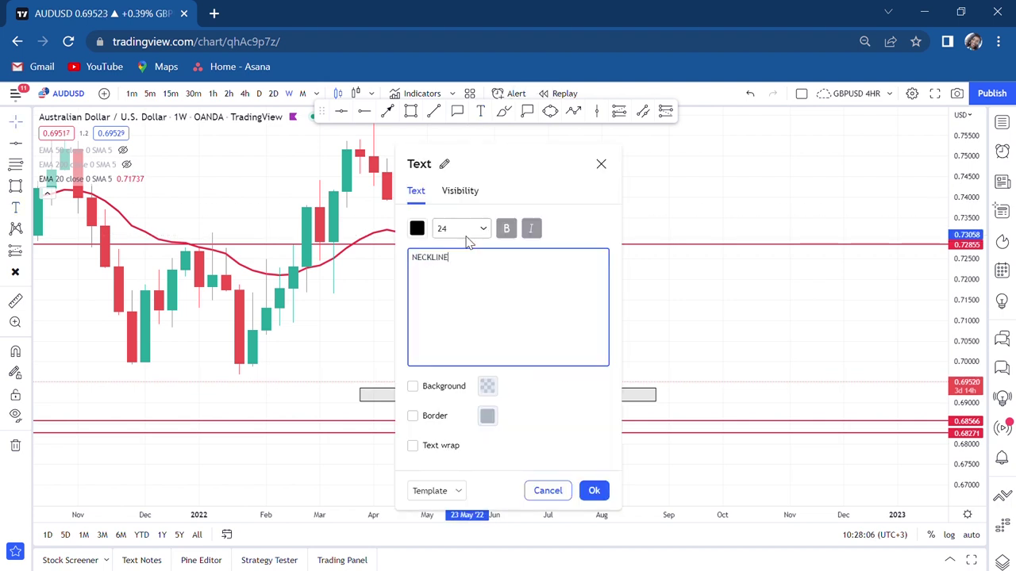
{"action": "left_click", "coordinate": [730, 302]}
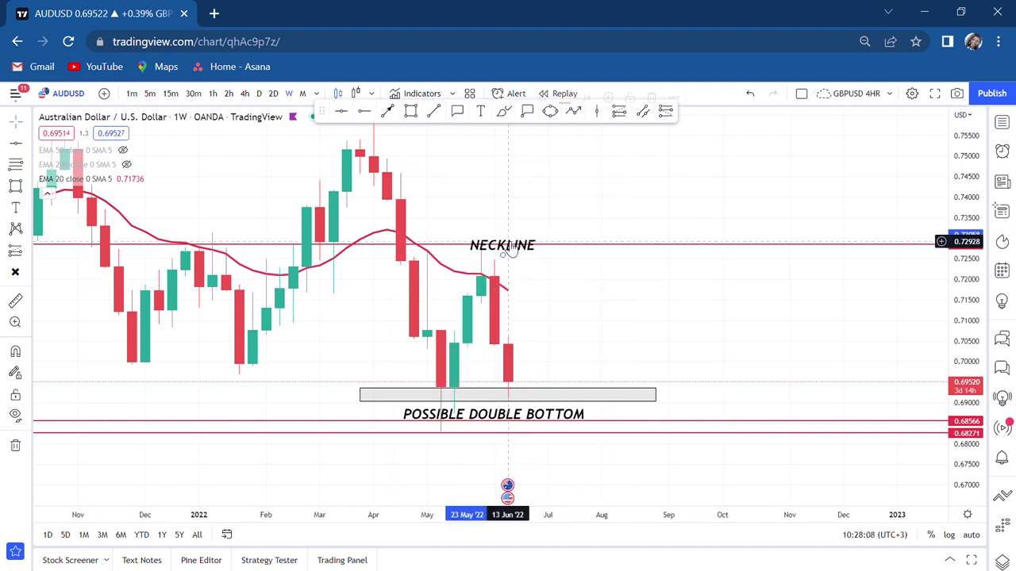
Add another red horizontal level at 0.76667 near the high
{"action": "left_click_drag", "start_coordinate": [598, 198], "coordinate": [582, 281]}
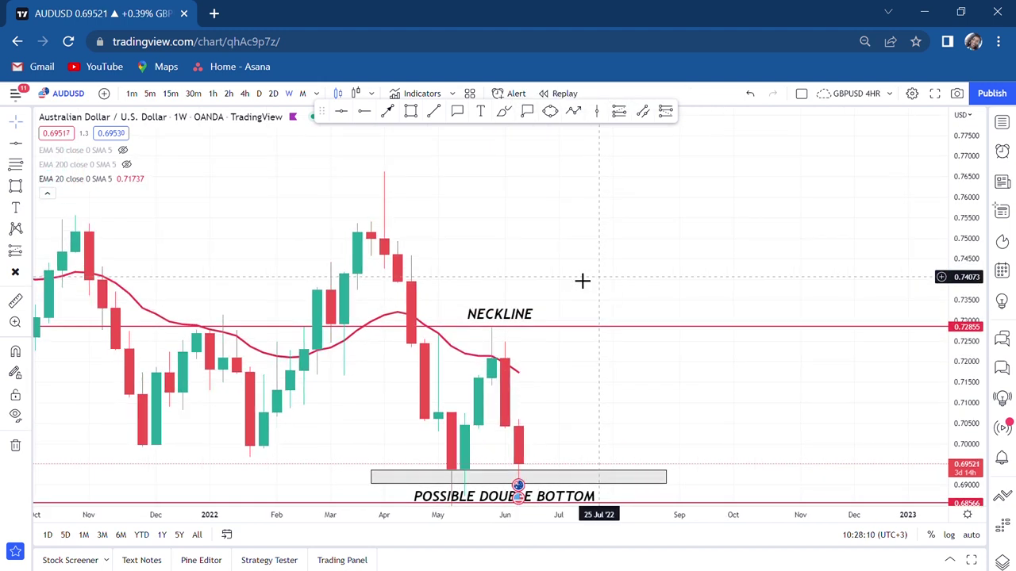
{"action": "left_click", "coordinate": [341, 112]}
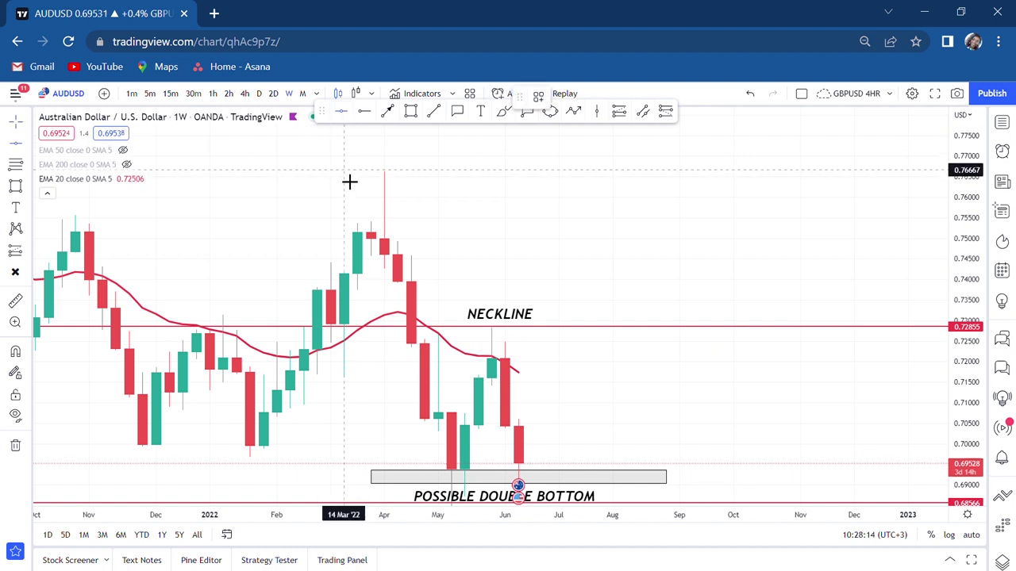
{"action": "left_click", "coordinate": [342, 169]}
Draw an arrow from the latest weekly low up to the 0.72855 neckline, then recentre the pattern
{"action": "left_click", "coordinate": [663, 419]}
{"action": "scroll", "coordinate": [651, 329], "scroll_direction": "up", "scroll_amount": 3}
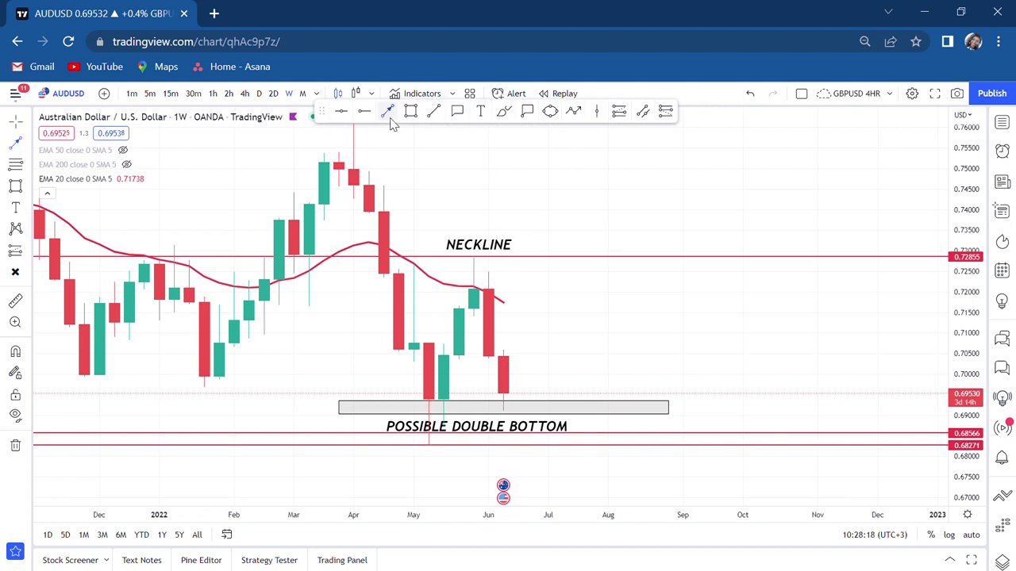
{"action": "left_click", "coordinate": [518, 398]}
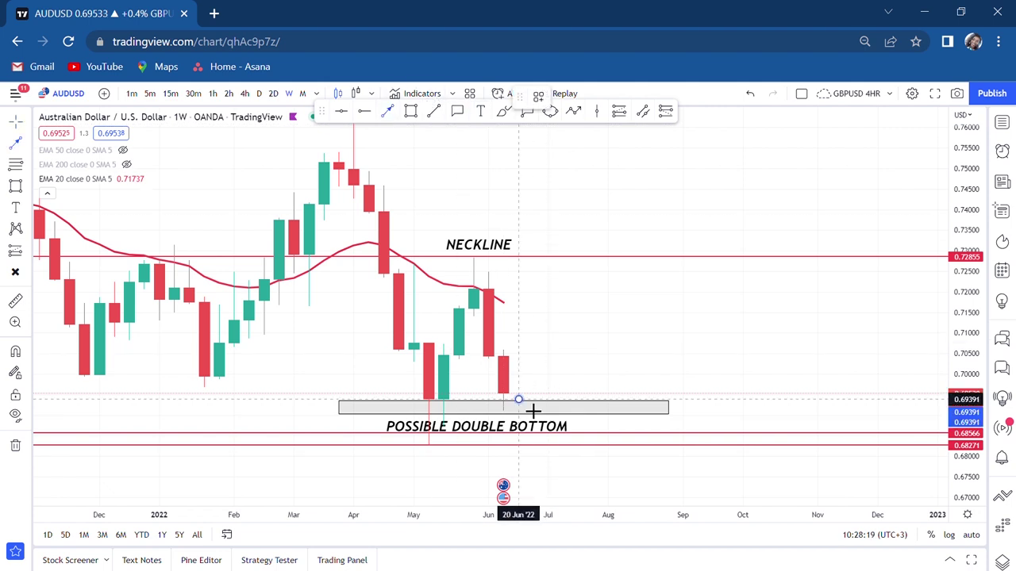
{"action": "left_click", "coordinate": [547, 257]}
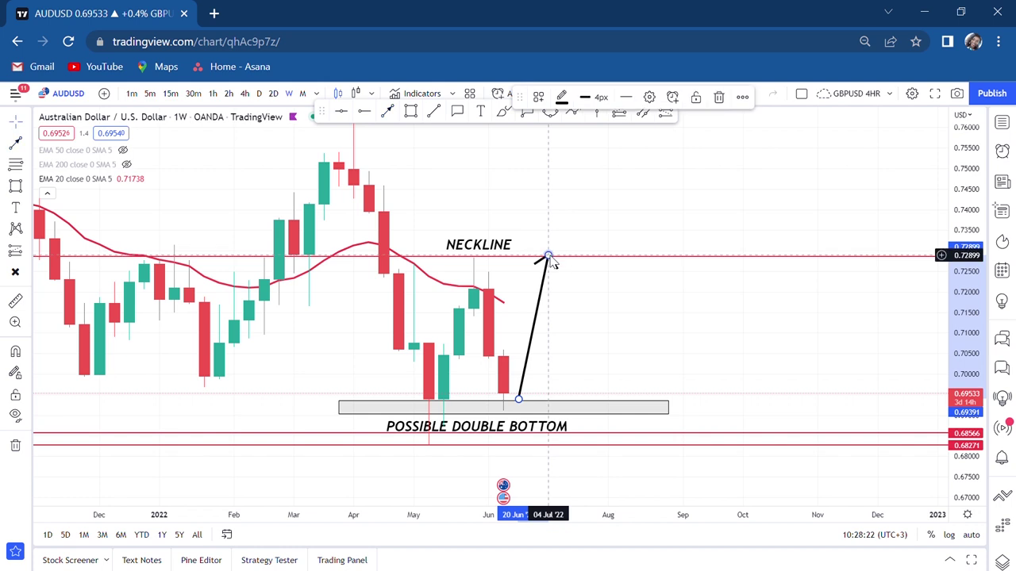
{"action": "left_click_drag", "start_coordinate": [603, 290], "coordinate": [608, 386]}
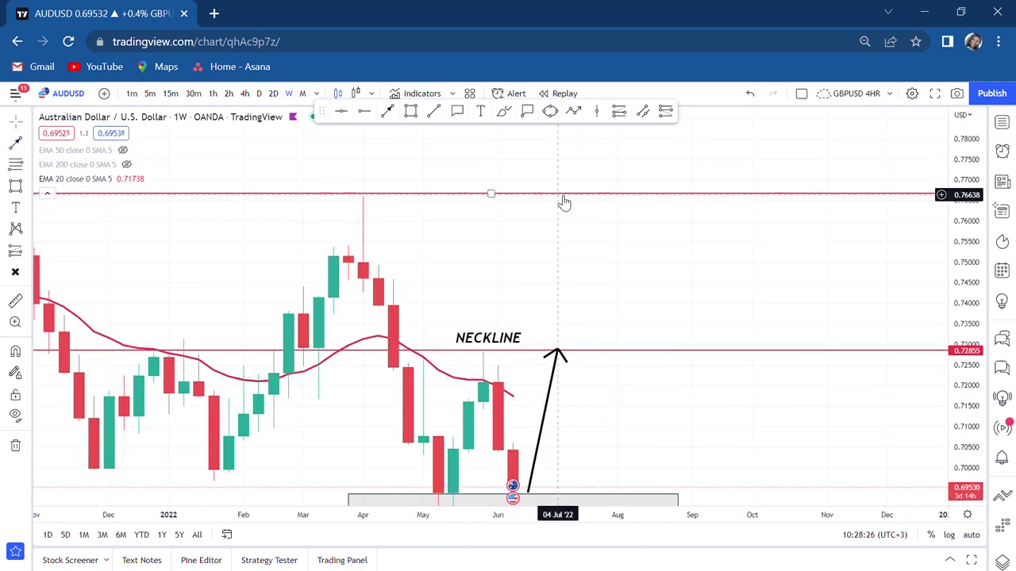
{"action": "left_click_drag", "start_coordinate": [640, 387], "coordinate": [653, 339]}
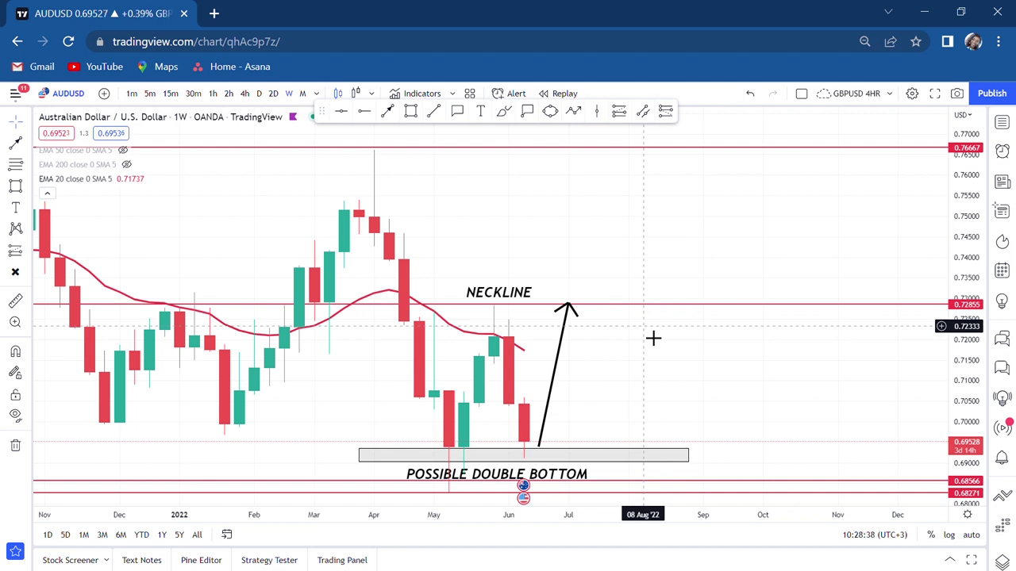
{"action": "scroll", "coordinate": [652, 339], "scroll_direction": "down", "scroll_amount": 3}
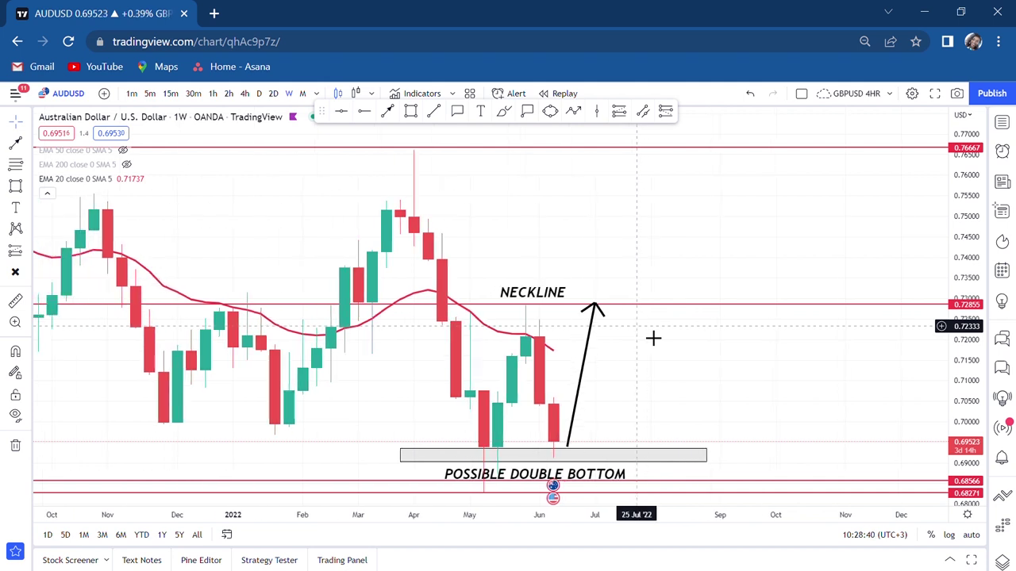
{"action": "left_click_drag", "start_coordinate": [704, 325], "coordinate": [694, 270]}
{"action": "scroll", "coordinate": [688, 267], "scroll_direction": "up", "scroll_amount": 2}
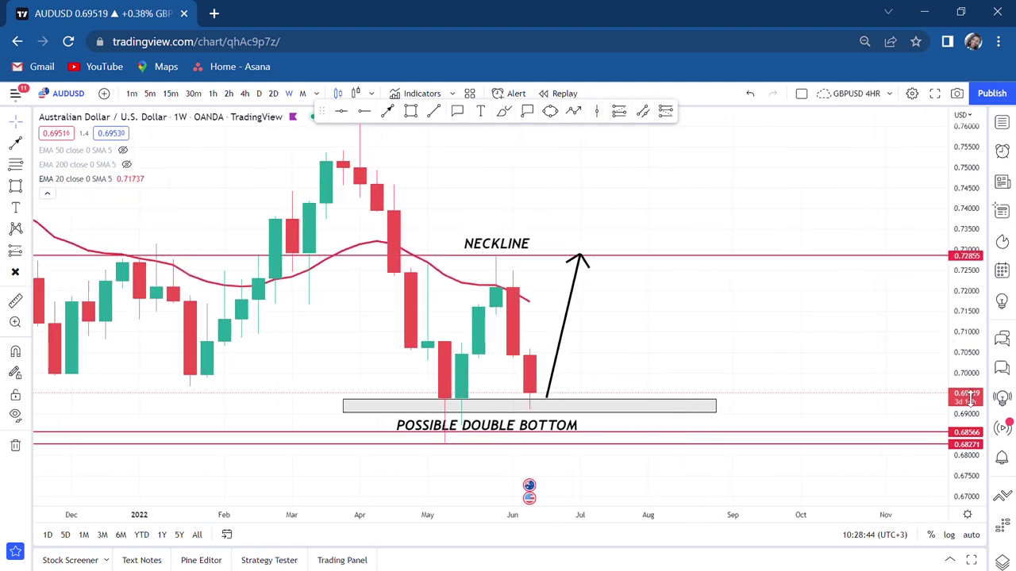
{"action": "left_click_drag", "start_coordinate": [751, 385], "coordinate": [728, 347]}
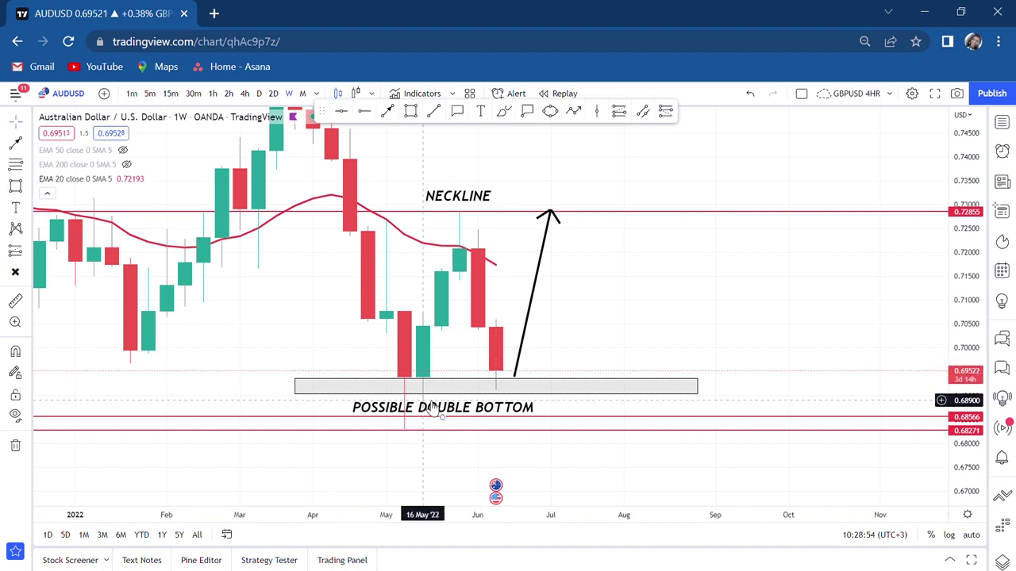
Switch AUDUSD to the 4-hour timeframe and zoom out to the 14 June low
{"action": "left_click", "coordinate": [244, 93]}
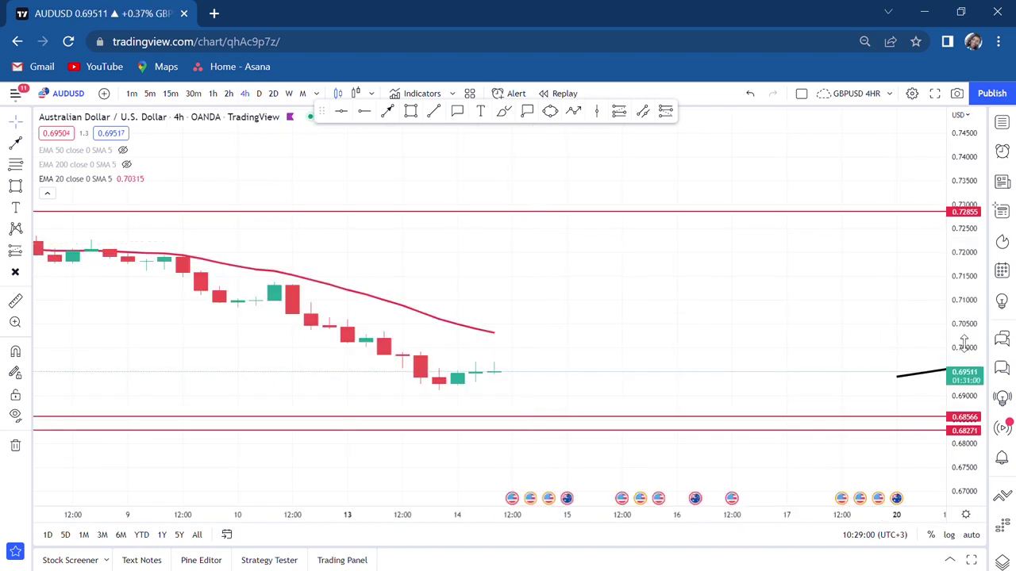
{"action": "left_click_drag", "start_coordinate": [960, 343], "coordinate": [960, 326]}
{"action": "scroll", "coordinate": [689, 310], "scroll_direction": "down", "scroll_amount": 2}
{"action": "scroll", "coordinate": [689, 310], "scroll_direction": "down", "scroll_amount": 3}
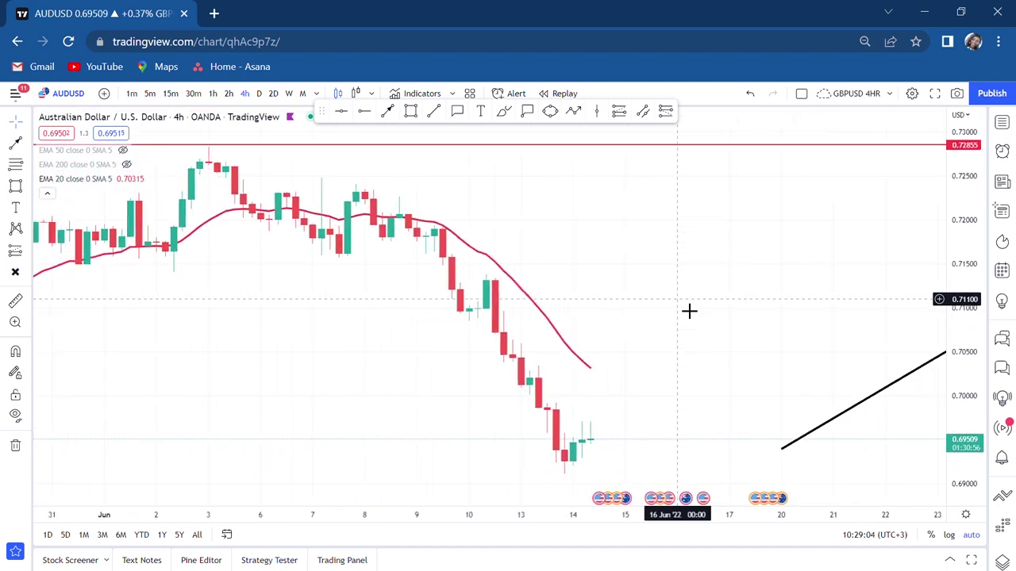
Place a blue horizontal level at 0.70336 starting in early June, before the breakdown candles
{"action": "left_click", "coordinate": [368, 116]}
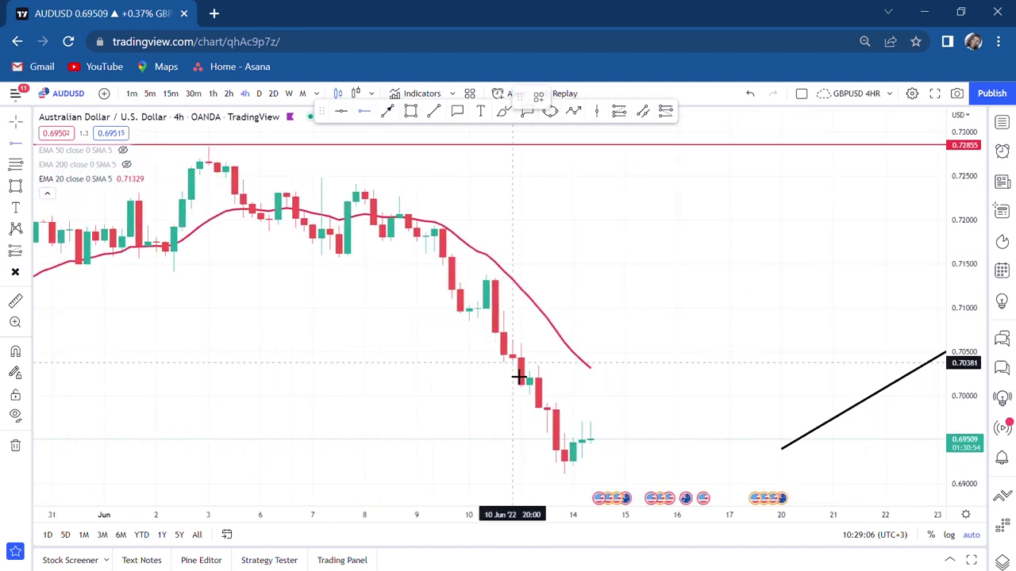
{"action": "left_click", "coordinate": [469, 367]}
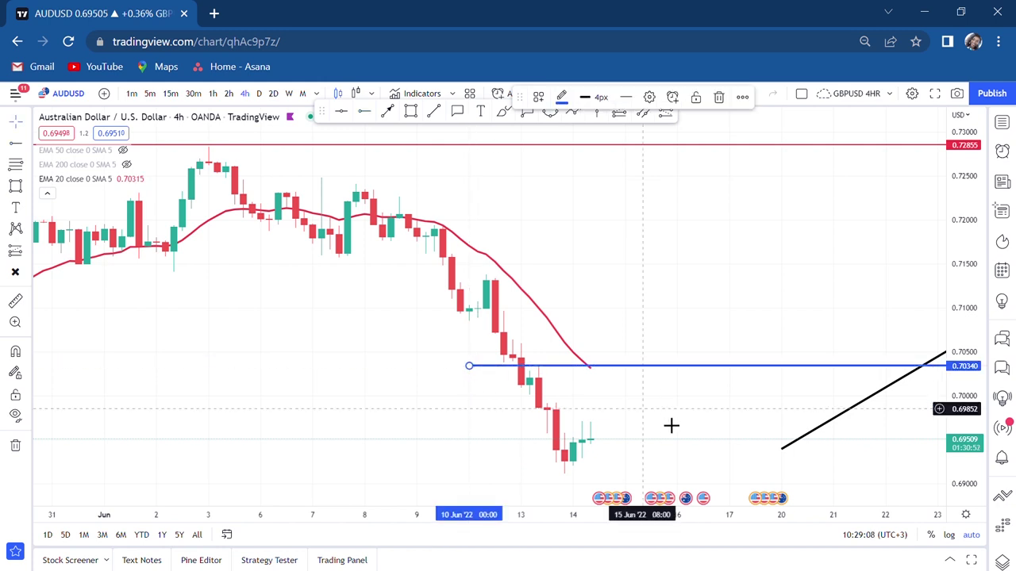
{"action": "scroll", "coordinate": [671, 425], "scroll_direction": "up", "scroll_amount": 2}
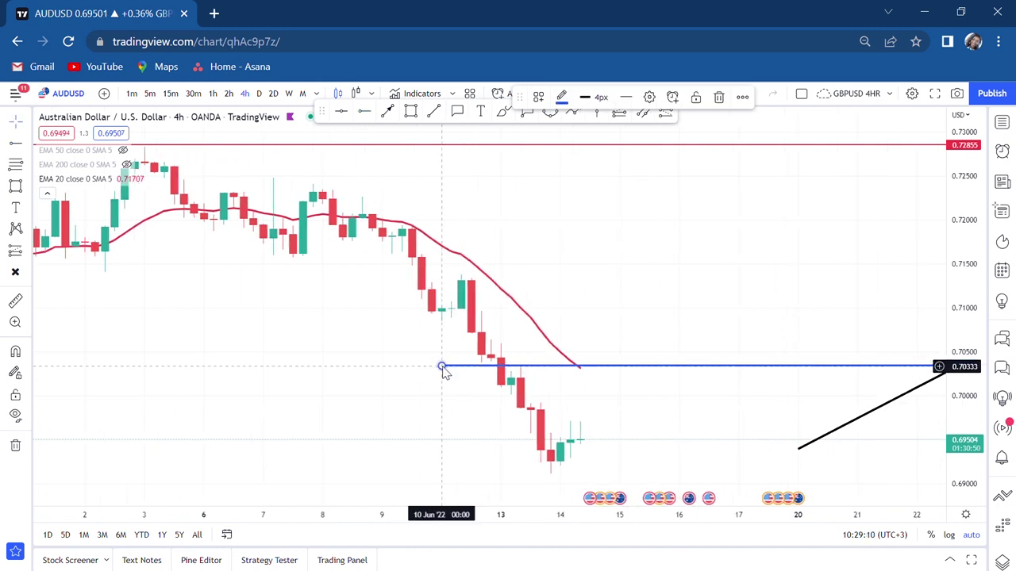
{"action": "left_click_drag", "start_coordinate": [443, 370], "coordinate": [316, 315]}
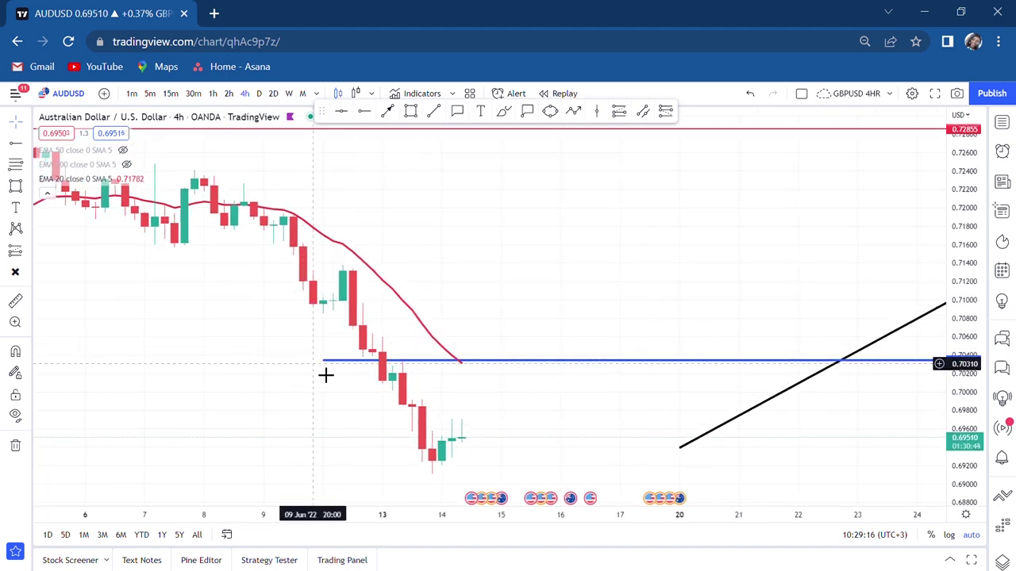
{"action": "left_click_drag", "start_coordinate": [324, 362], "coordinate": [137, 362]}
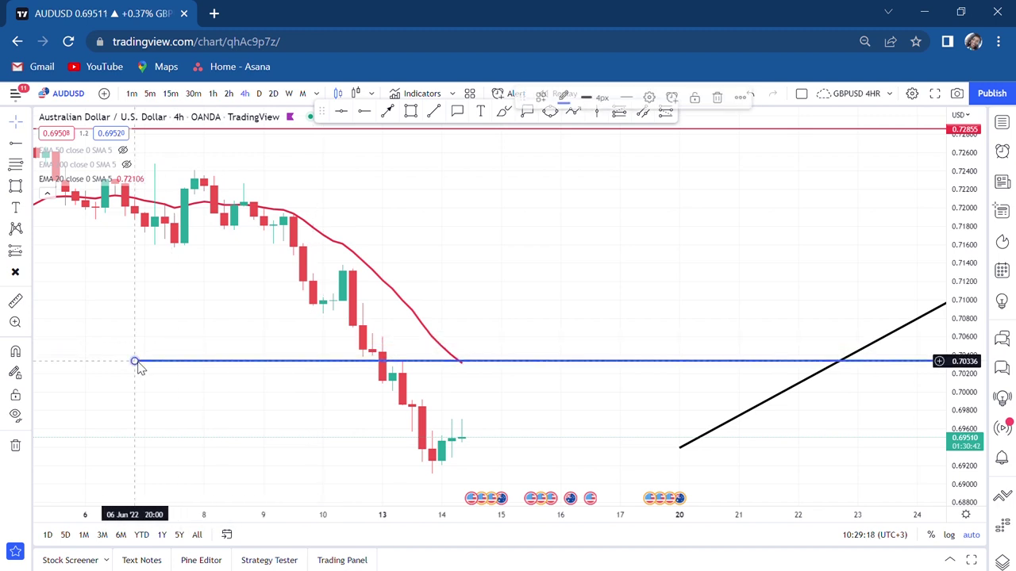
{"action": "left_click_drag", "start_coordinate": [559, 382], "coordinate": [555, 380]}
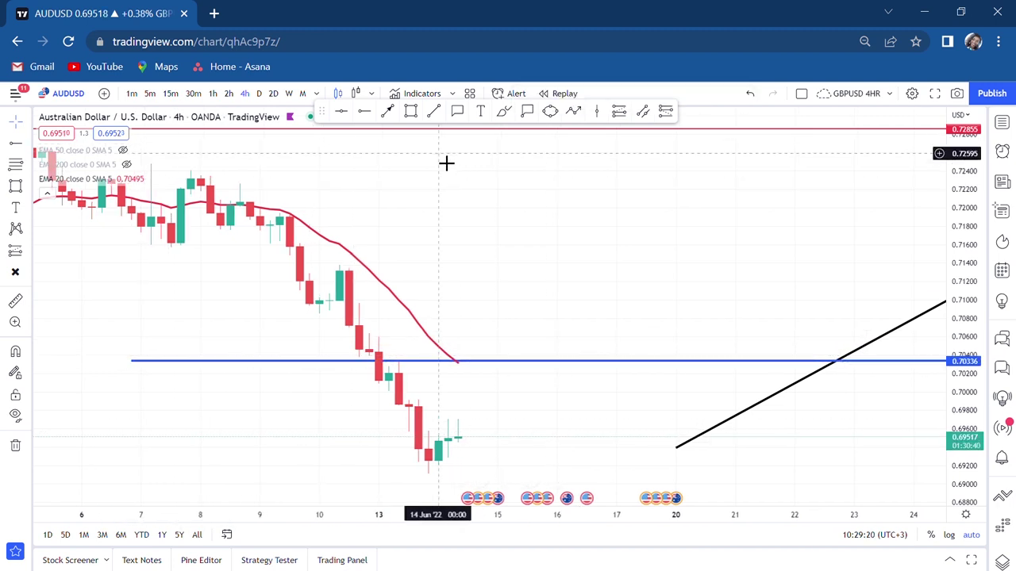
Draw a black arrow from the latest 4-hour candle up above the blue level
{"action": "left_click", "coordinate": [390, 113]}
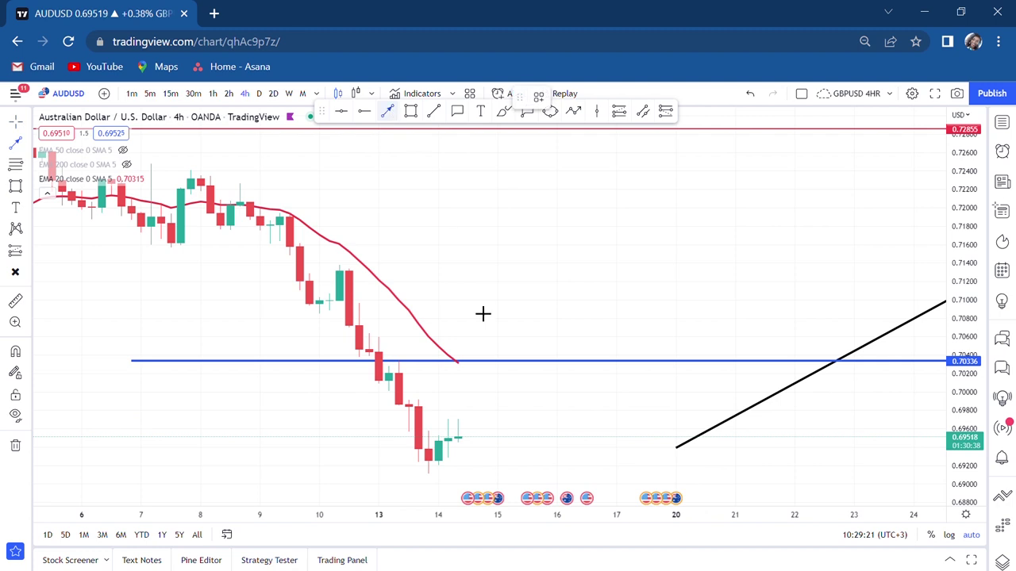
{"action": "left_click", "coordinate": [468, 442]}
{"action": "left_click", "coordinate": [487, 306]}
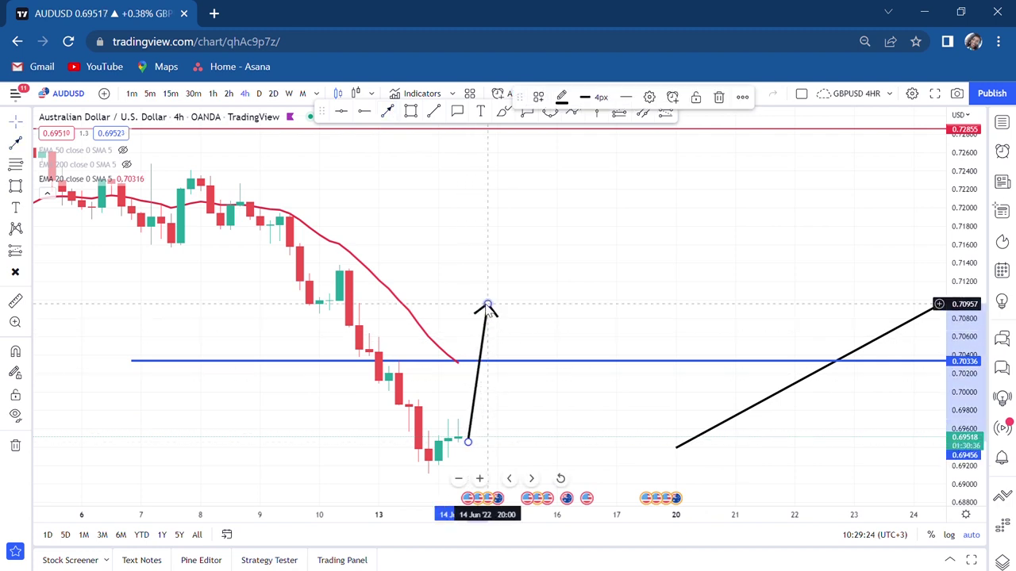
{"action": "left_click", "coordinate": [566, 193]}
Add a path from the arrow's tip pointing down to the blue level
{"action": "left_click", "coordinate": [573, 111]}
{"action": "left_click", "coordinate": [489, 309]}
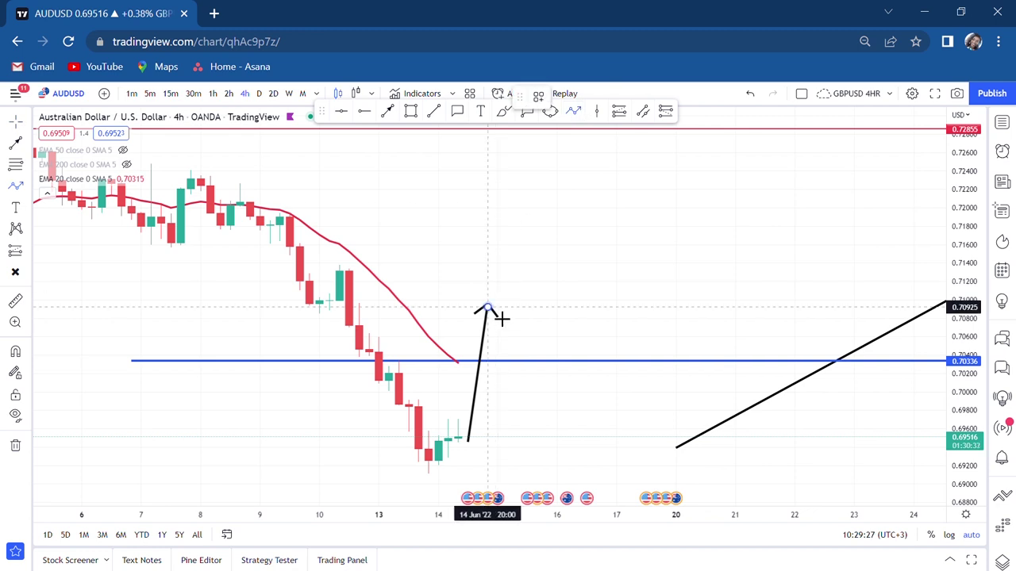
{"action": "double_click", "coordinate": [517, 361]}
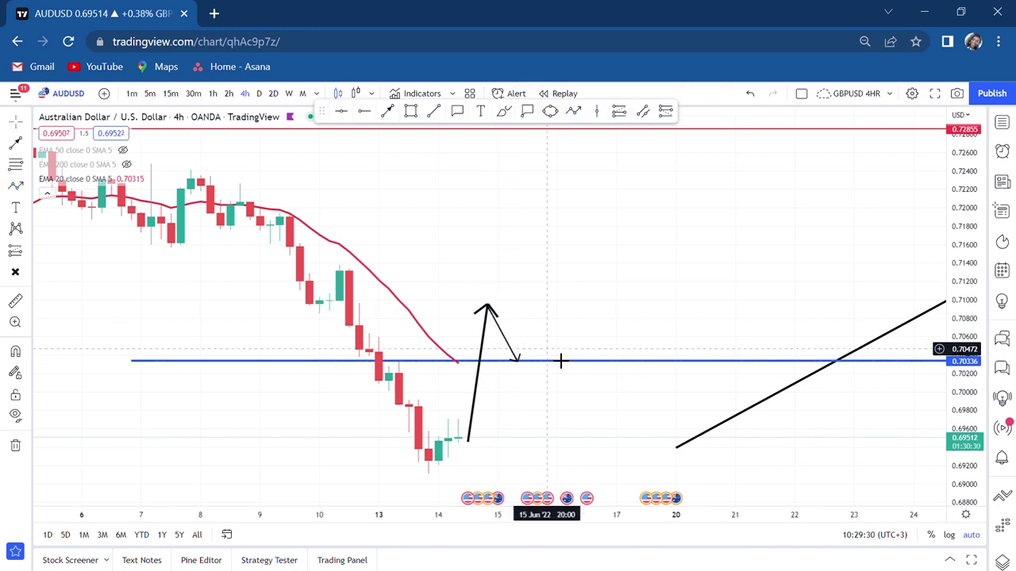
{"action": "left_click_drag", "start_coordinate": [560, 361], "coordinate": [542, 386]}
Draw a freehand circle around the retest arrow's tip and compress the price scale
{"action": "left_click", "coordinate": [503, 111]}
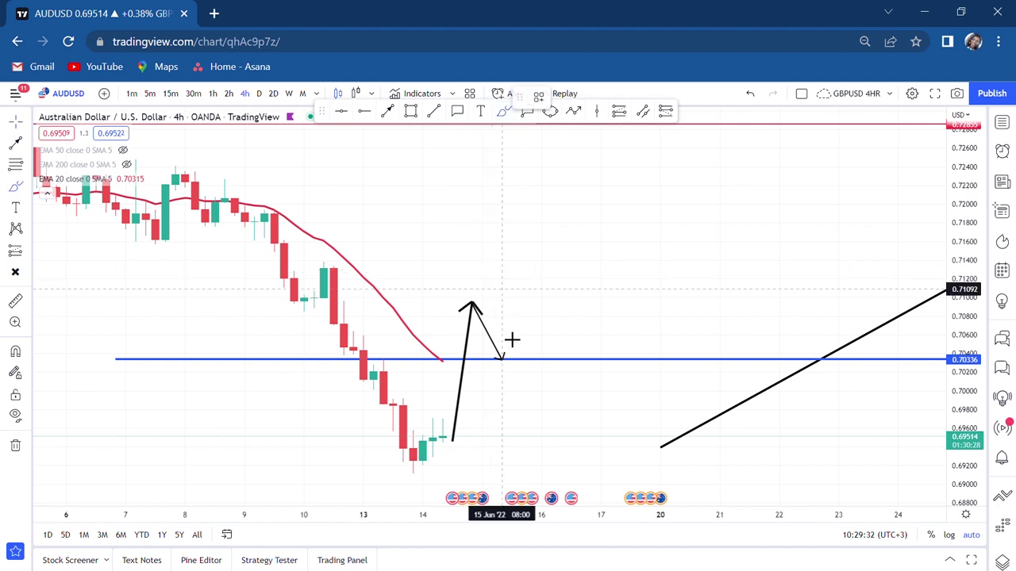
{"action": "mouse_move", "coordinate": [500, 336]}
{"action": "left_mouse_down"}
{"action": "mouse_move", "coordinate": [483, 379]}
{"action": "mouse_move", "coordinate": [507, 339]}
{"action": "left_mouse_up"}
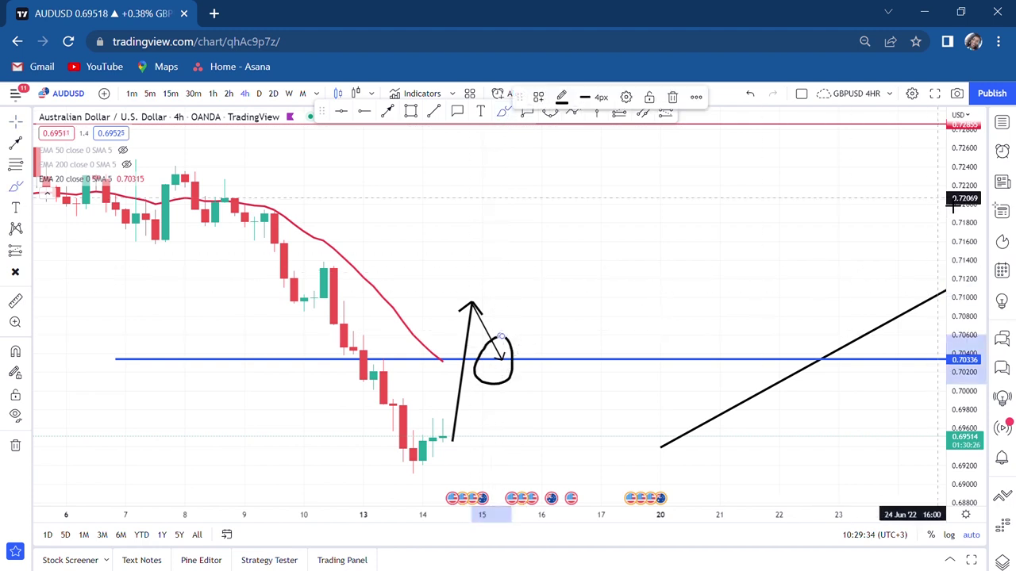
{"action": "left_click_drag", "start_coordinate": [958, 188], "coordinate": [955, 235]}
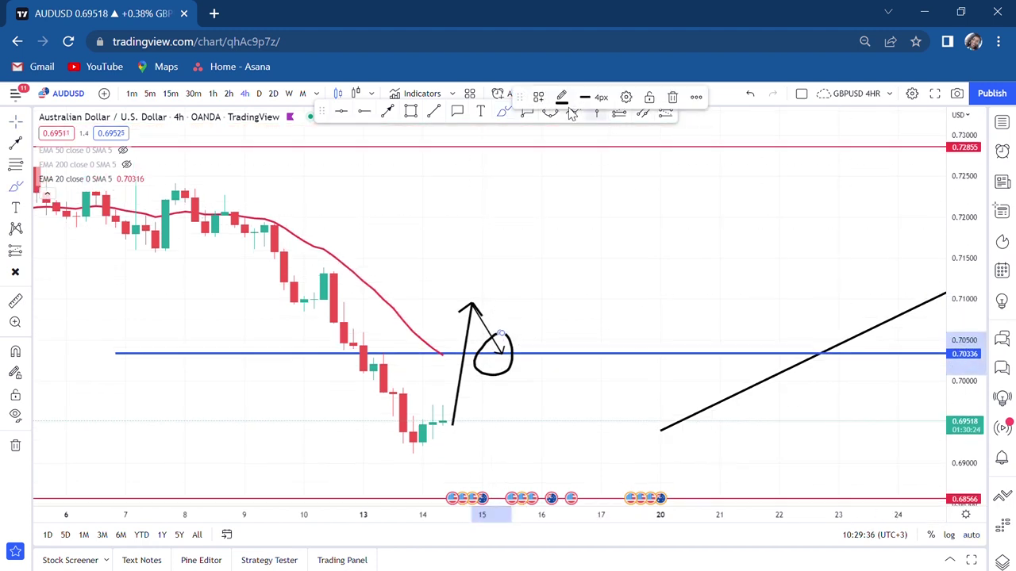
Draw a black arrow from the circled 0.70336 retest up to the 0.72855 neckline
{"action": "left_click", "coordinate": [387, 111]}
{"action": "left_click_drag", "start_coordinate": [531, 352], "coordinate": [595, 165]}
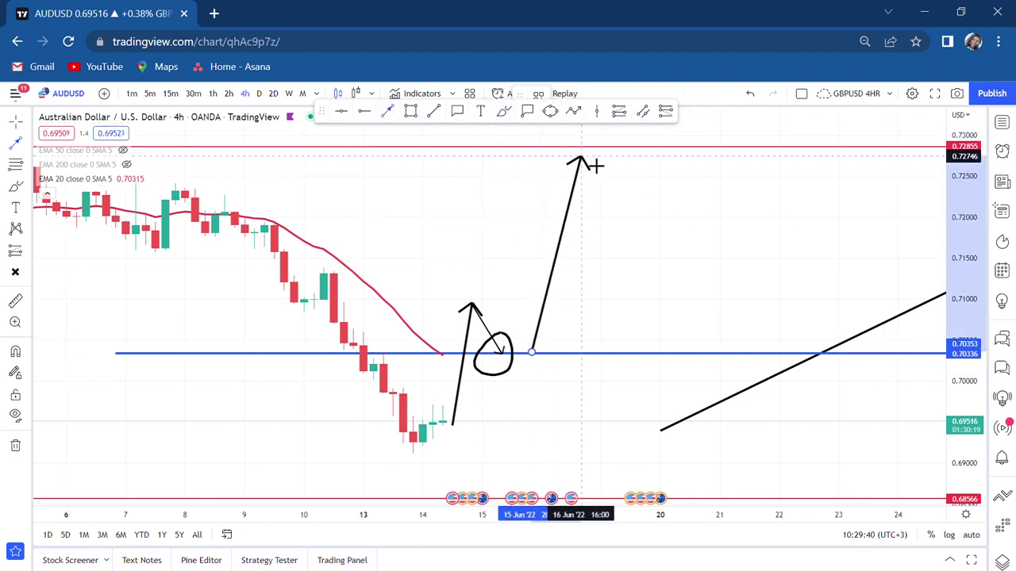
{"action": "double_click", "coordinate": [583, 154]}
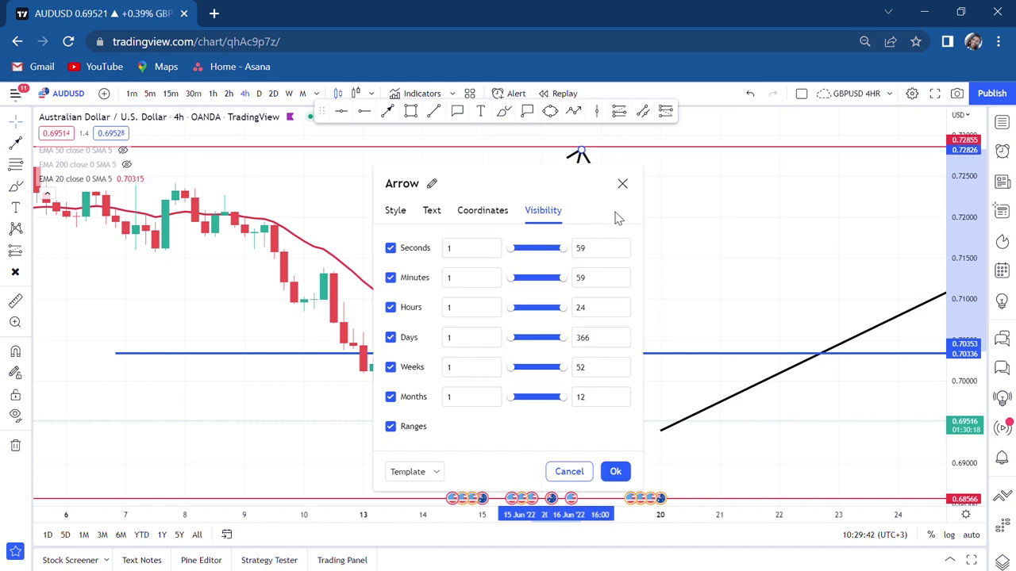
{"action": "left_click", "coordinate": [623, 184]}
{"action": "scroll", "coordinate": [674, 216], "scroll_direction": "down", "scroll_amount": 1}
{"action": "scroll", "coordinate": [674, 216], "scroll_direction": "down", "scroll_amount": 3}
{"action": "left_click", "coordinate": [428, 227]}
{"action": "left_click_drag", "start_coordinate": [429, 227], "coordinate": [476, 206]}
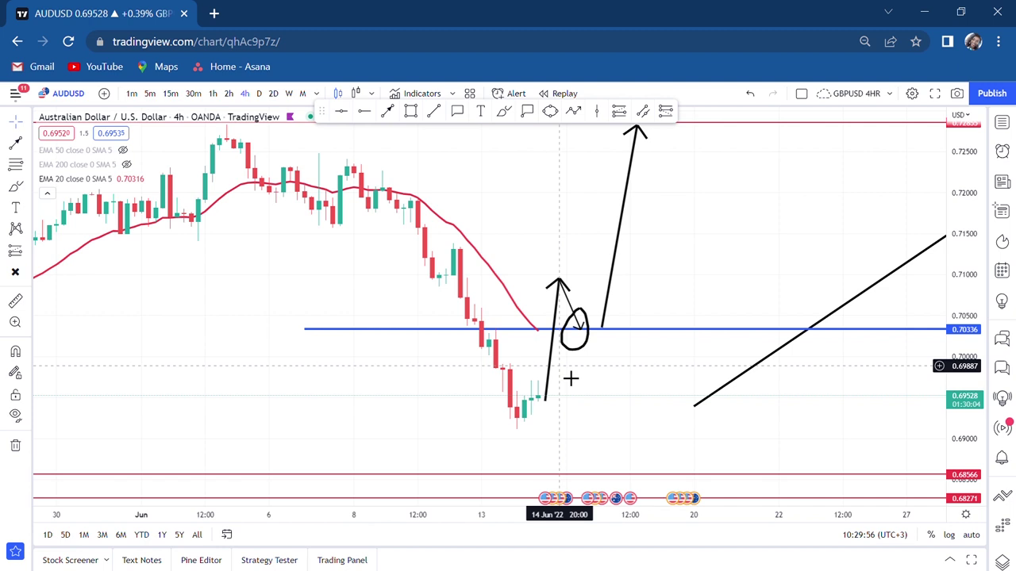
{"action": "left_click", "coordinate": [297, 95]}
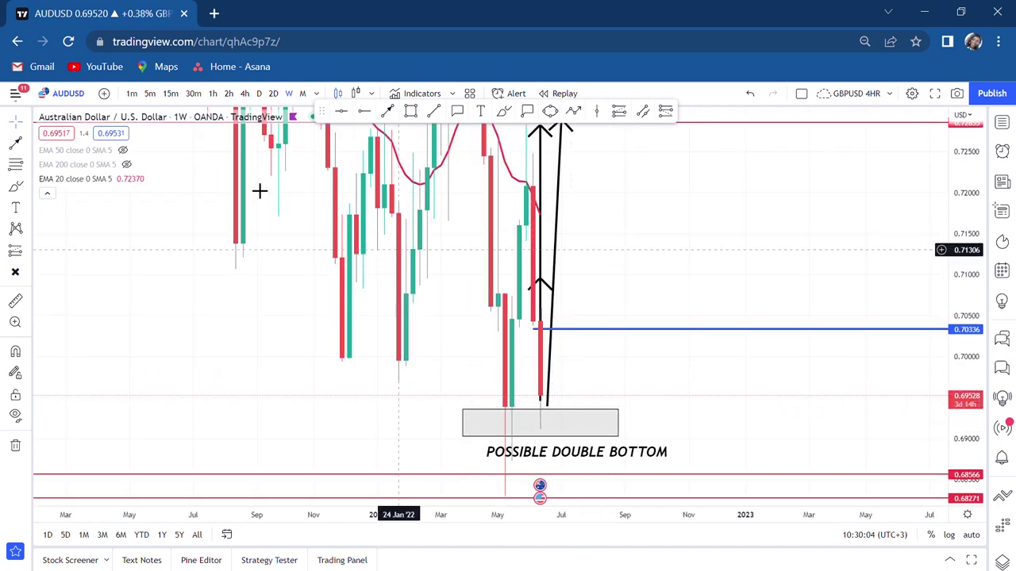
{"action": "left_click", "coordinate": [245, 94]}
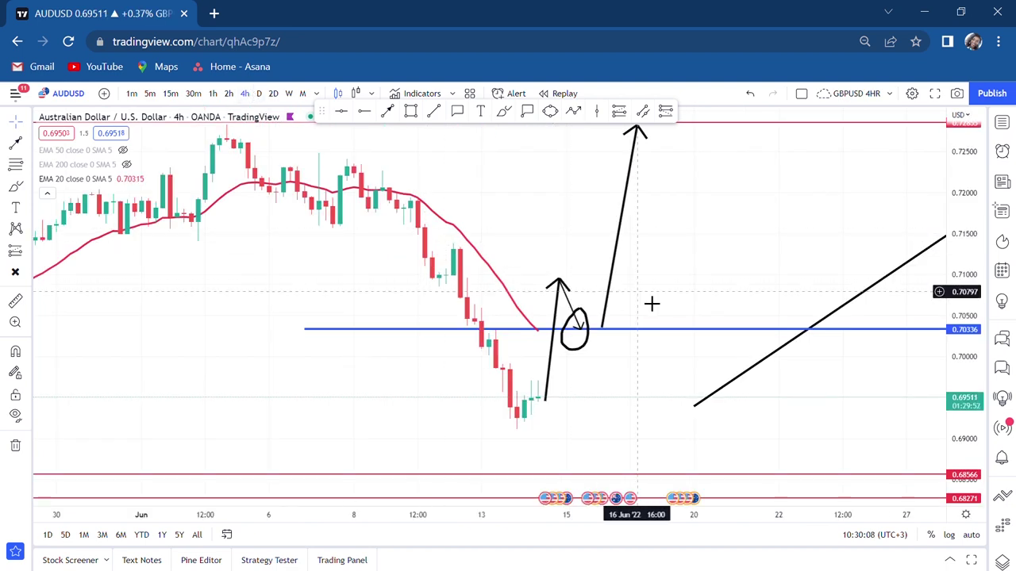
{"action": "scroll", "coordinate": [651, 303], "scroll_direction": "up", "scroll_amount": 2}
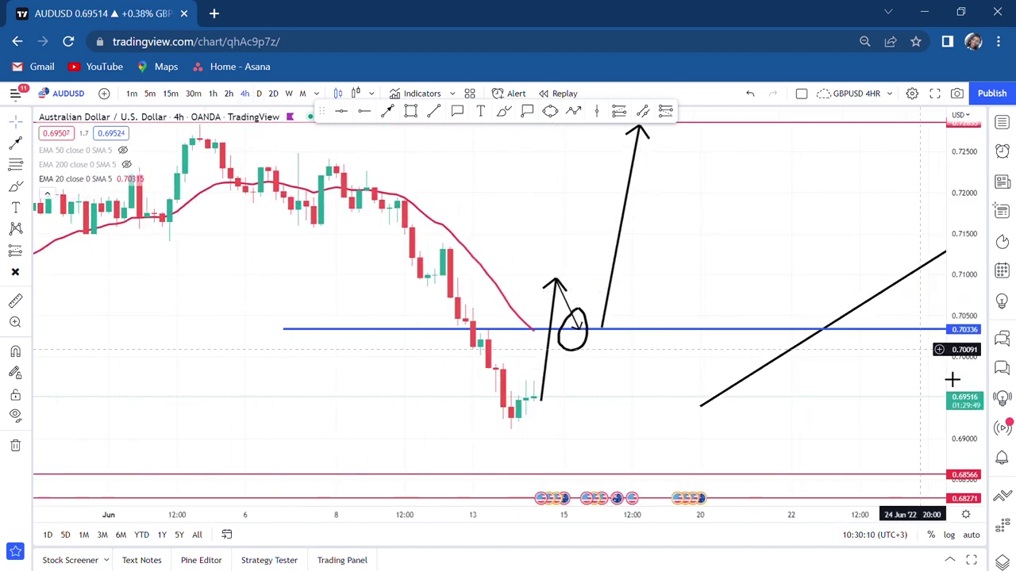
{"action": "left_click_drag", "start_coordinate": [970, 401], "coordinate": [961, 361]}
{"action": "left_click_drag", "start_coordinate": [628, 410], "coordinate": [627, 311]}
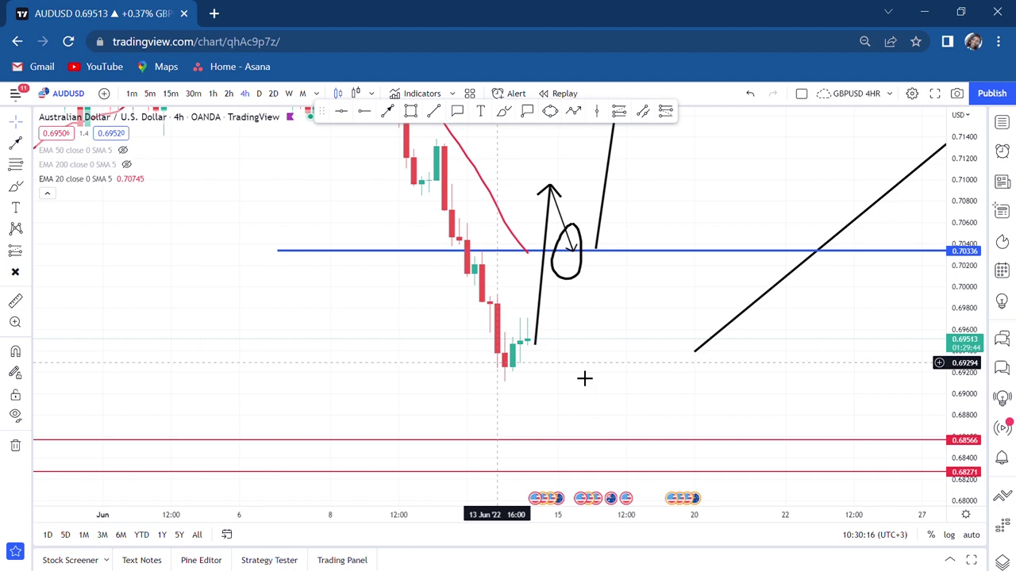
{"action": "scroll", "coordinate": [456, 300], "scroll_direction": "down", "scroll_amount": 1}
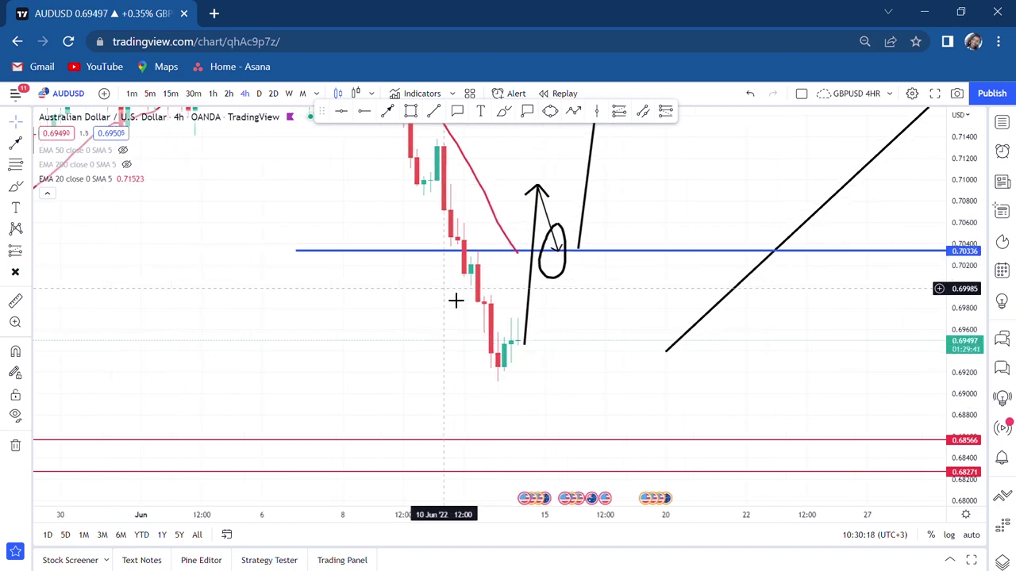
{"action": "scroll", "coordinate": [437, 335], "scroll_direction": "down", "scroll_amount": 2}
{"action": "left_click_drag", "start_coordinate": [437, 335], "coordinate": [408, 341]}
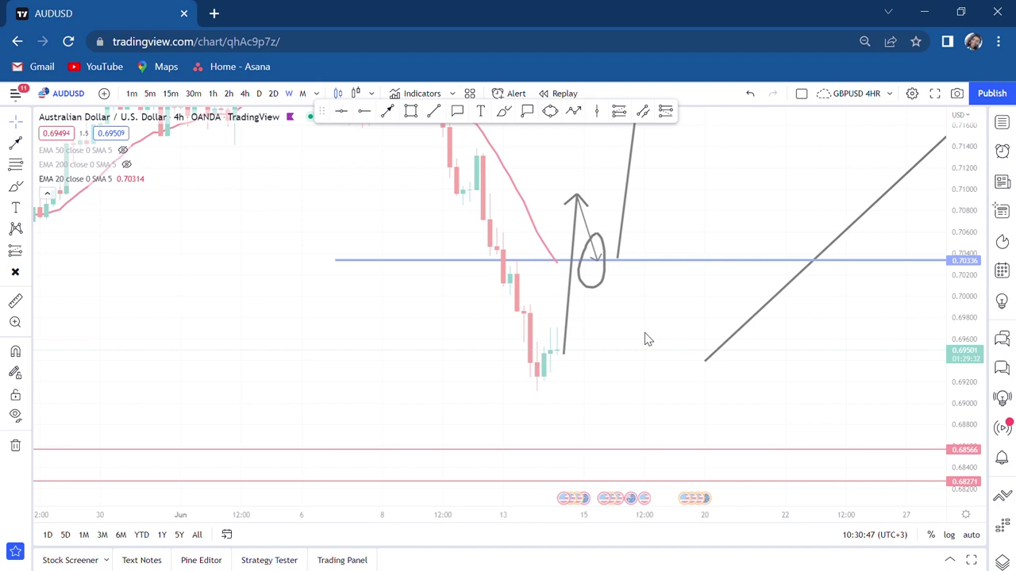
{"action": "type", "text": "1W"}
{"action": "key", "text": "Return"}
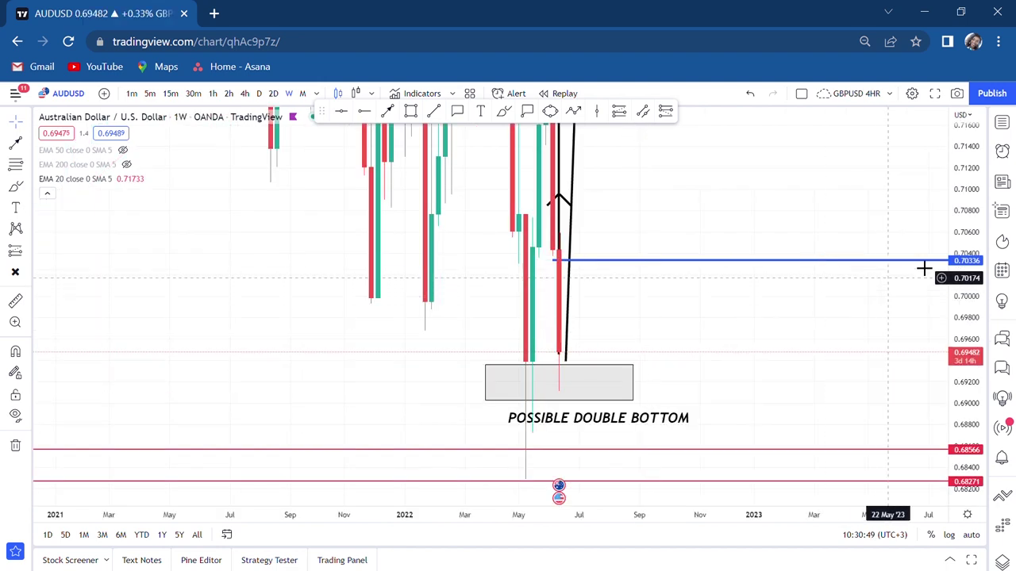
{"action": "left_click_drag", "start_coordinate": [952, 284], "coordinate": [940, 349]}
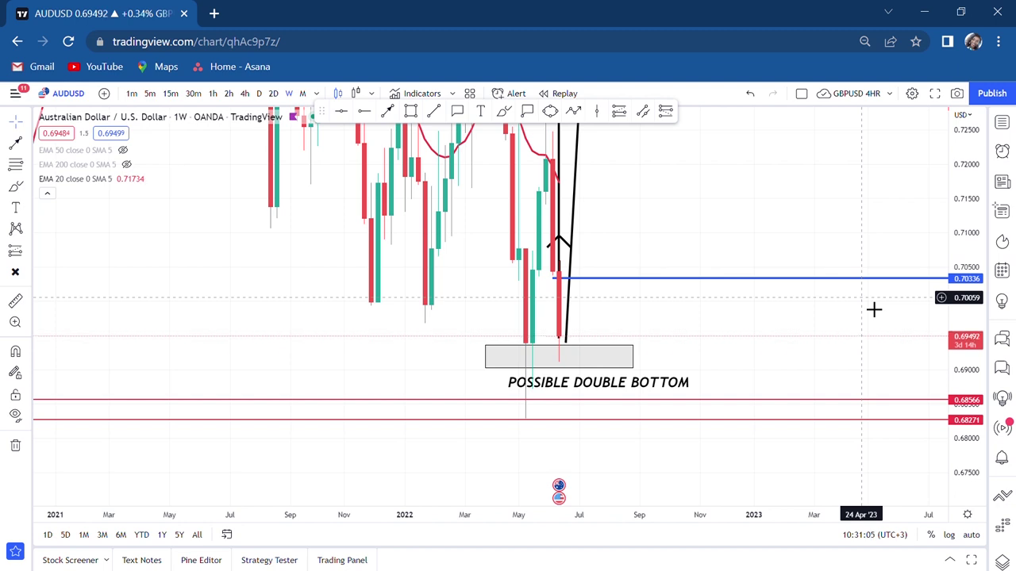
{"action": "left_click_drag", "start_coordinate": [739, 215], "coordinate": [673, 311]}
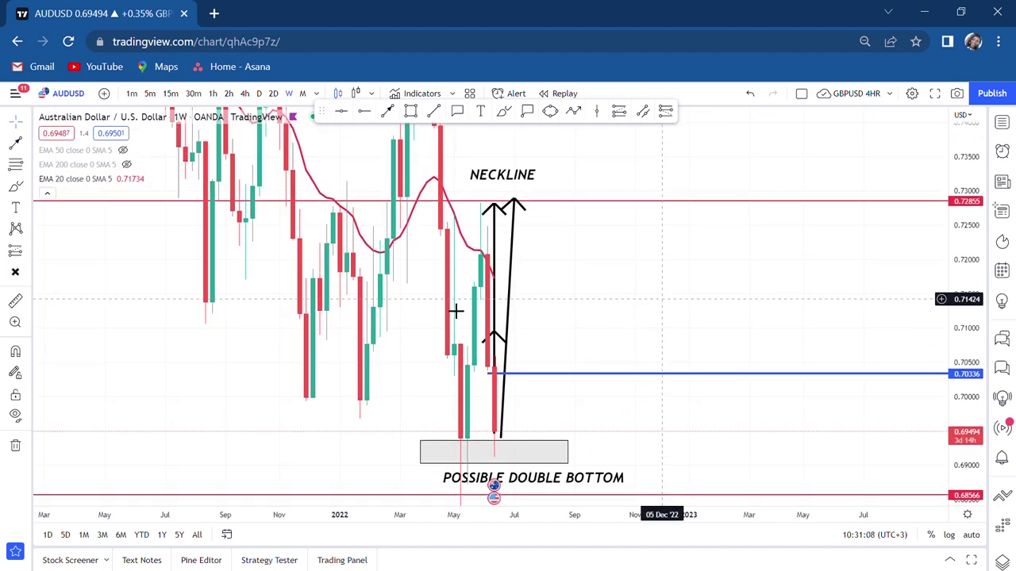
{"action": "left_click", "coordinate": [14, 303]}
{"action": "left_click", "coordinate": [590, 384]}
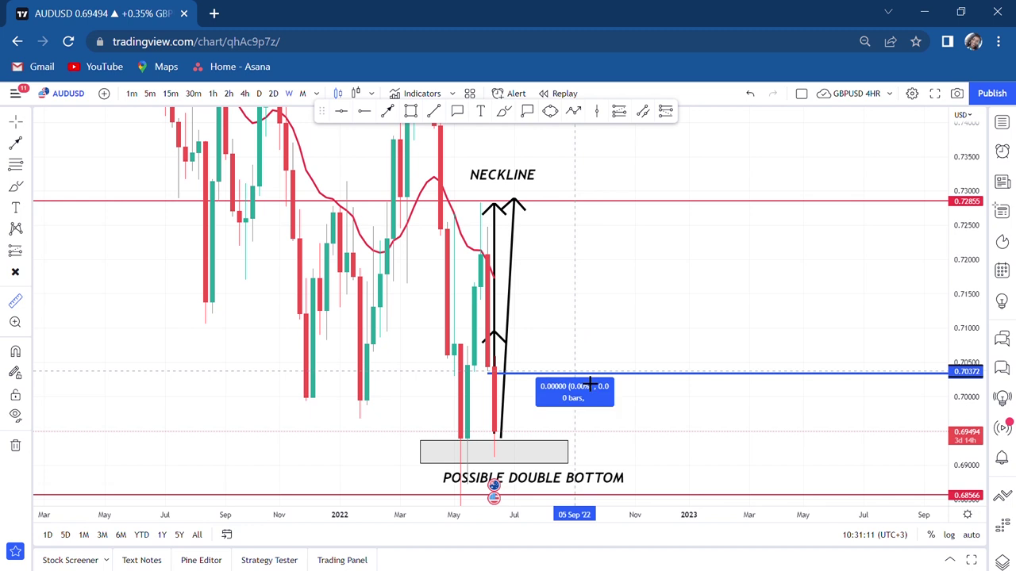
{"action": "left_click", "coordinate": [651, 210]}
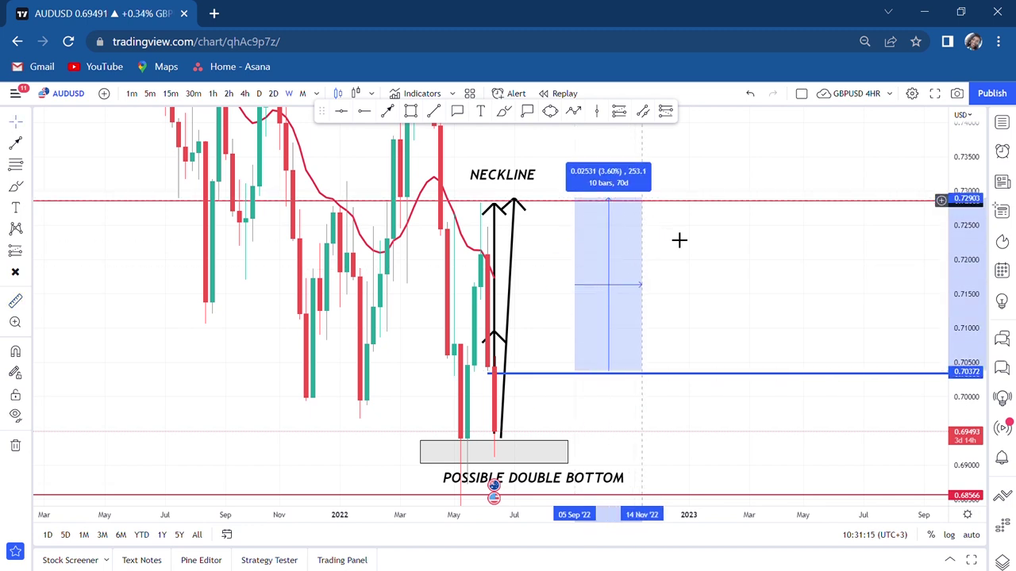
{"action": "left_click", "coordinate": [678, 238]}
{"action": "scroll", "coordinate": [679, 238], "scroll_direction": "up", "scroll_amount": 2}
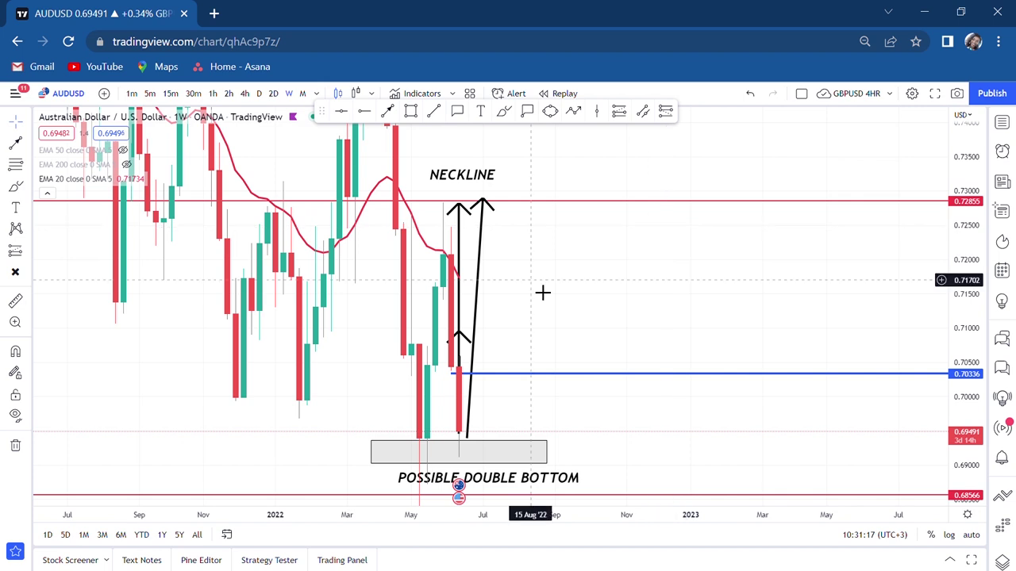
{"action": "left_click_drag", "start_coordinate": [554, 277], "coordinate": [562, 265]}
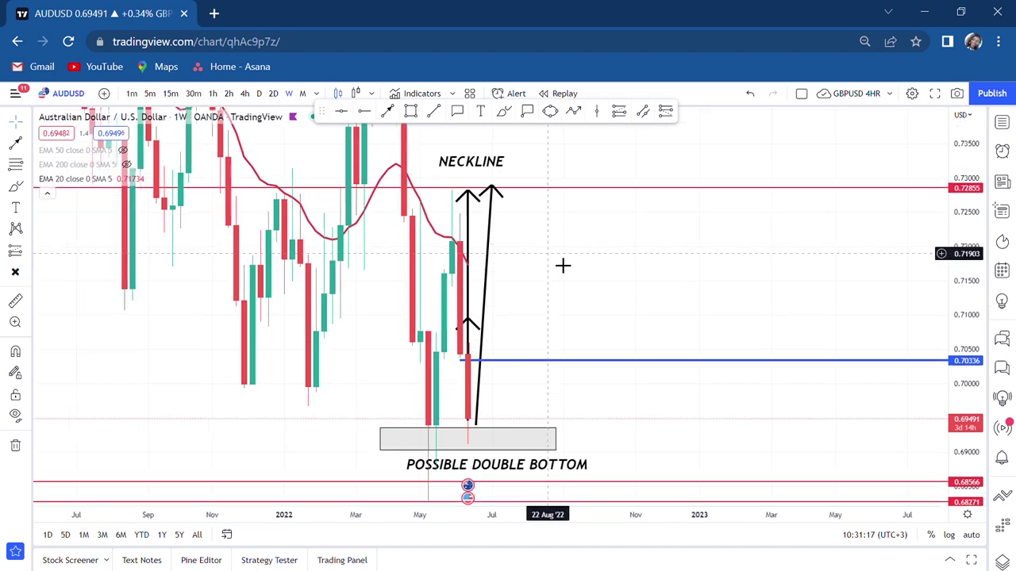
{"action": "left_click", "coordinate": [245, 94]}
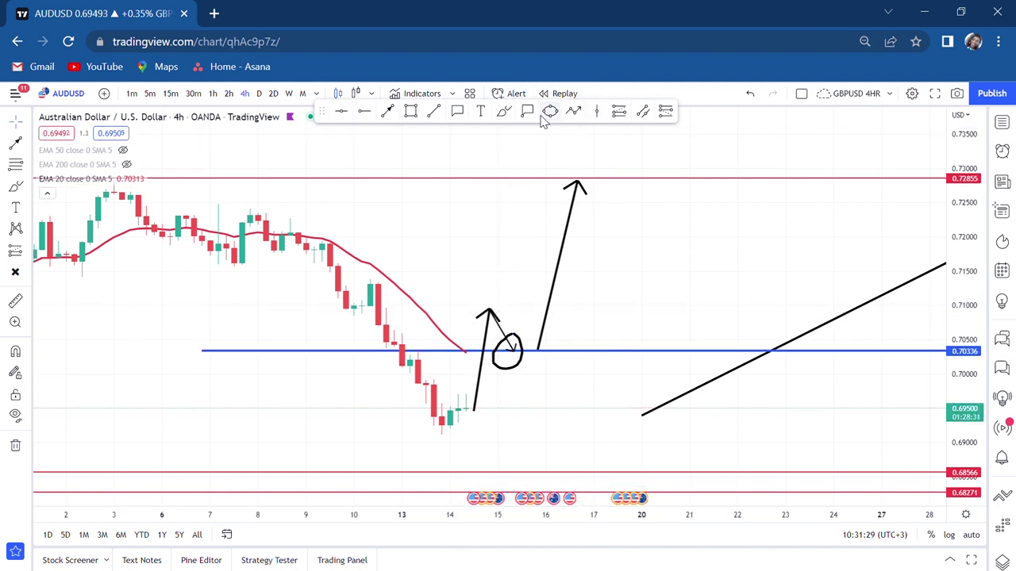
Add a text label on the blue line using the saved BOS template
{"action": "left_click", "coordinate": [480, 114]}
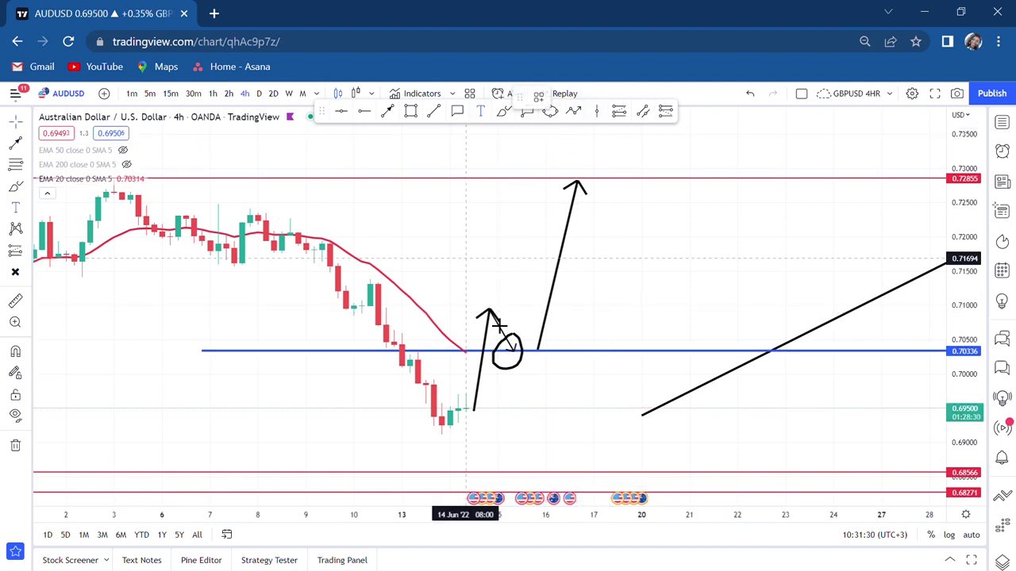
{"action": "left_click", "coordinate": [447, 357]}
{"action": "left_click", "coordinate": [436, 490]}
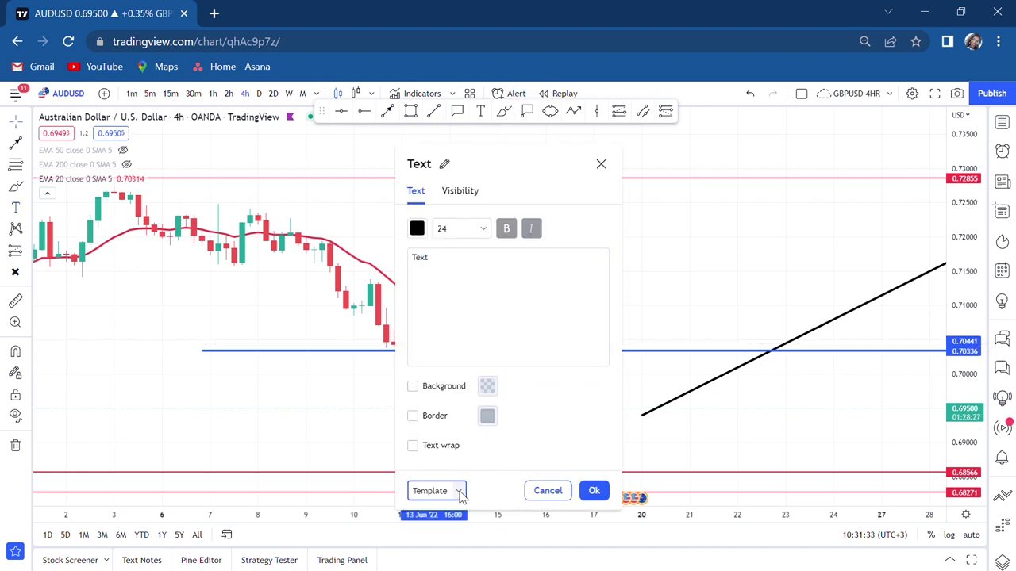
{"action": "left_click", "coordinate": [438, 514]}
{"action": "left_click", "coordinate": [594, 490]}
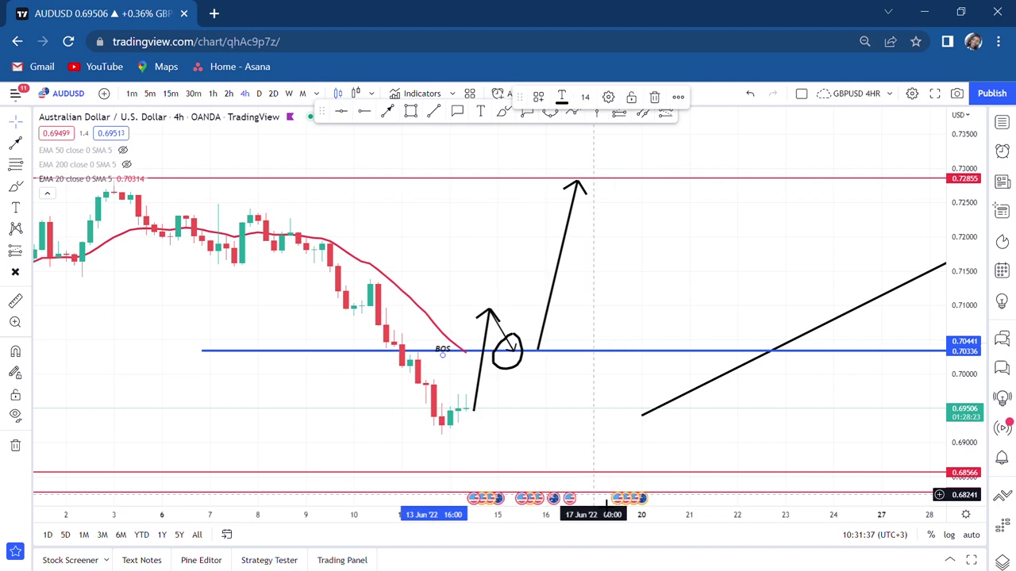
{"action": "left_click_drag", "start_coordinate": [454, 357], "coordinate": [450, 345]}
Set the BOS label to font size 32 and move it onto the line right of the circle
{"action": "left_click", "coordinate": [585, 96]}
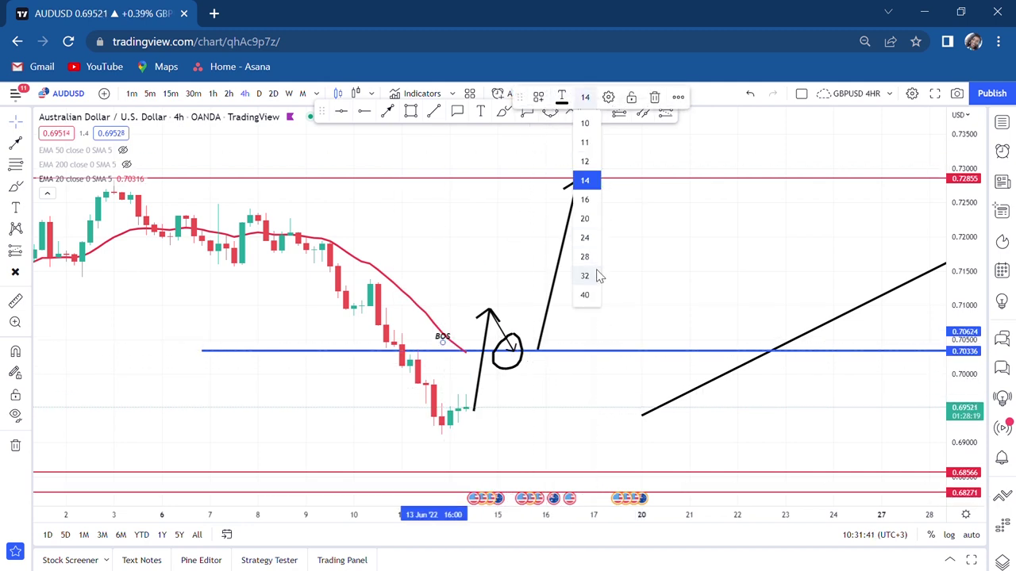
{"action": "left_click", "coordinate": [592, 277]}
{"action": "left_click_drag", "start_coordinate": [467, 349], "coordinate": [589, 340]}
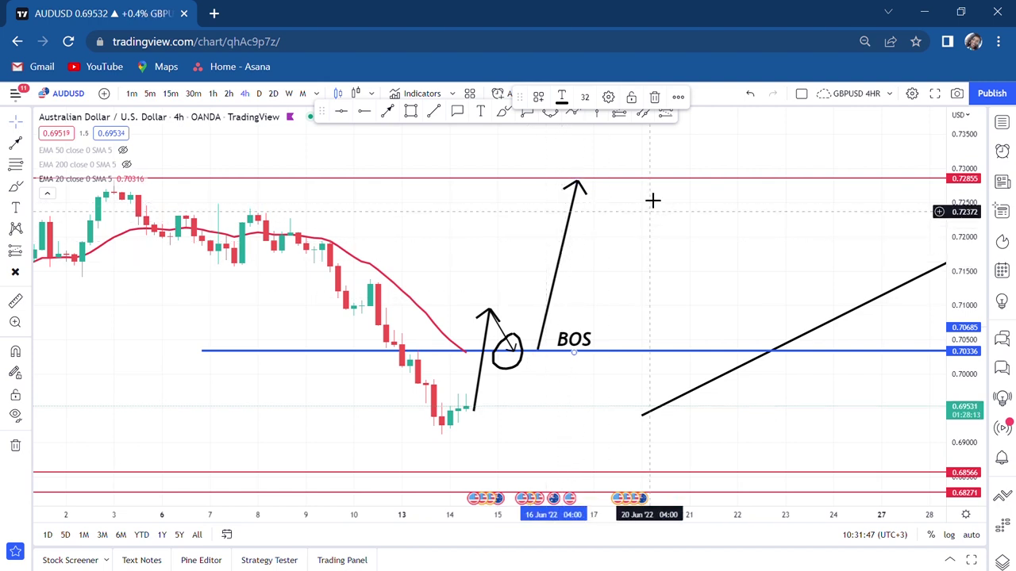
{"action": "scroll", "coordinate": [565, 187], "scroll_direction": "down", "scroll_amount": 1}
{"action": "scroll", "coordinate": [577, 197], "scroll_direction": "down", "scroll_amount": 2}
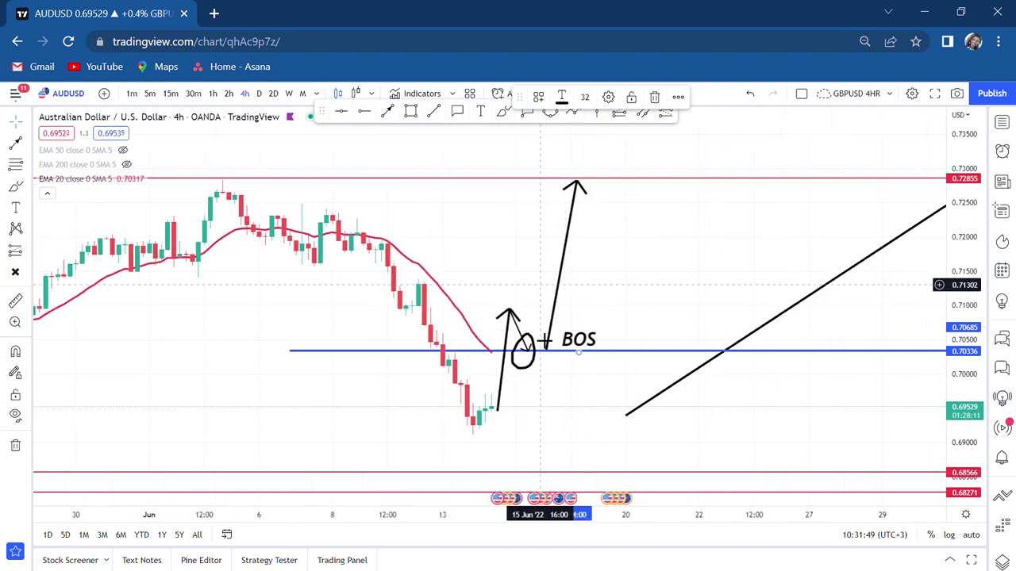